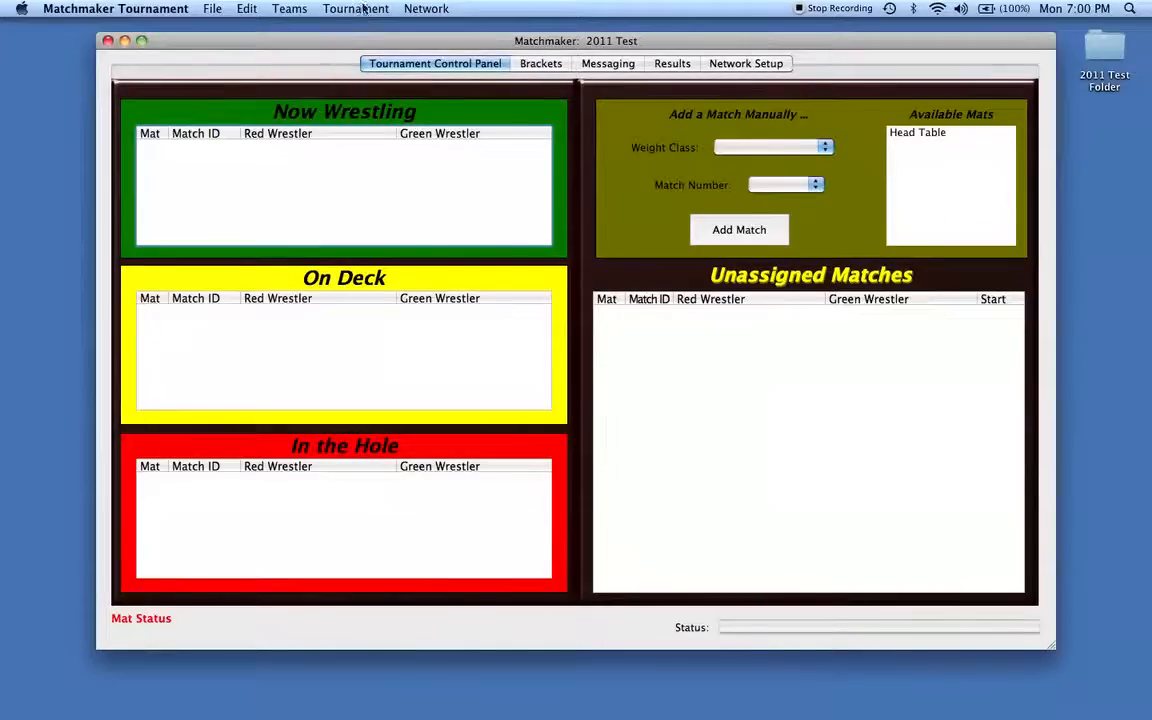
- Review the wrestlers entered in the 106 weight class in the tournament seeding, and close it without seeding
{"action": "left_click", "coordinate": [364, 9]}
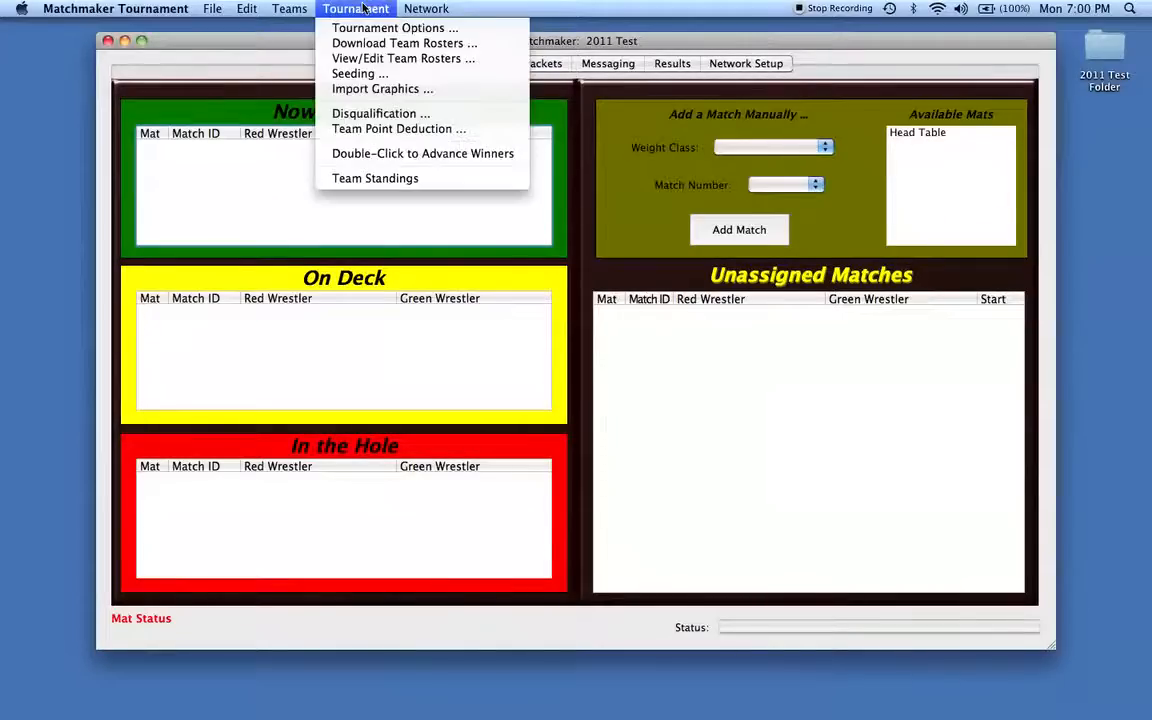
{"action": "left_click", "coordinate": [362, 74]}
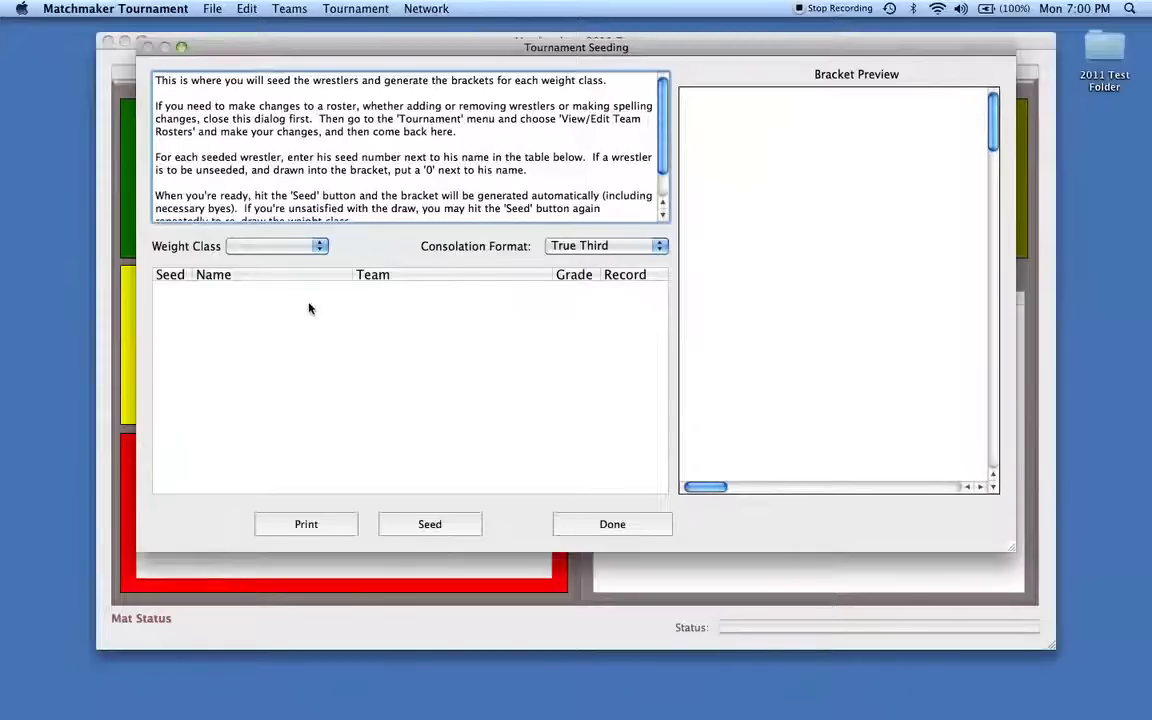
{"action": "left_click", "coordinate": [284, 249]}
{"action": "left_click", "coordinate": [284, 249]}
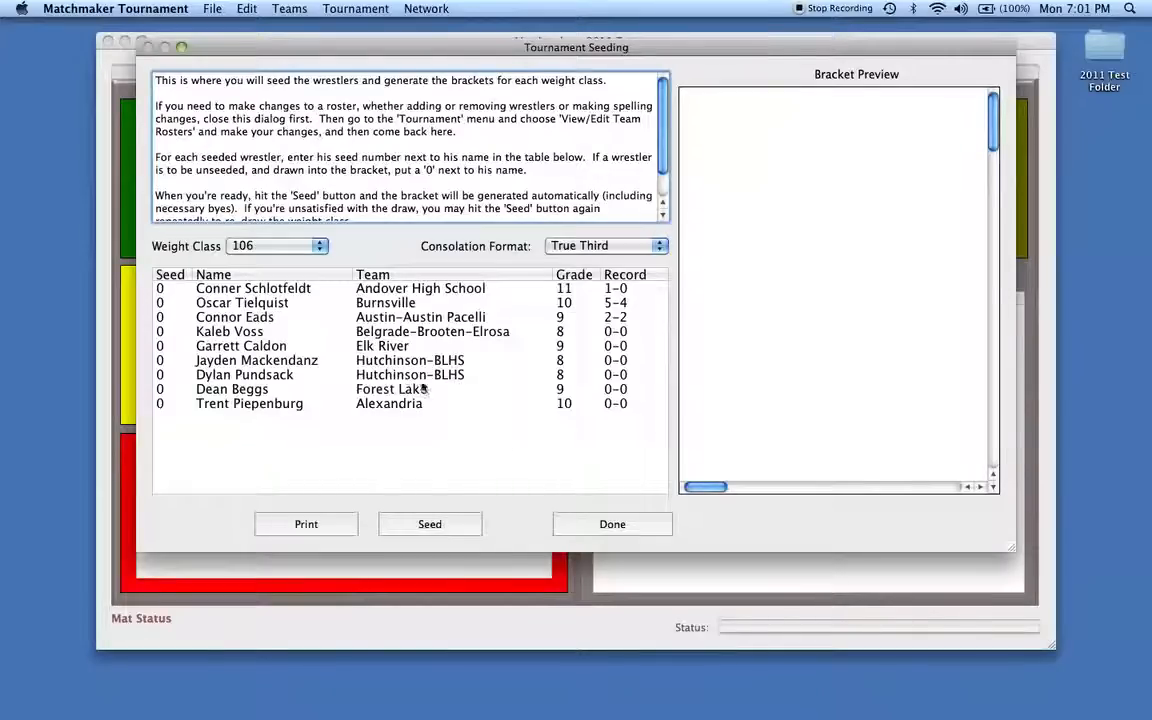
{"action": "left_click", "coordinate": [595, 530]}
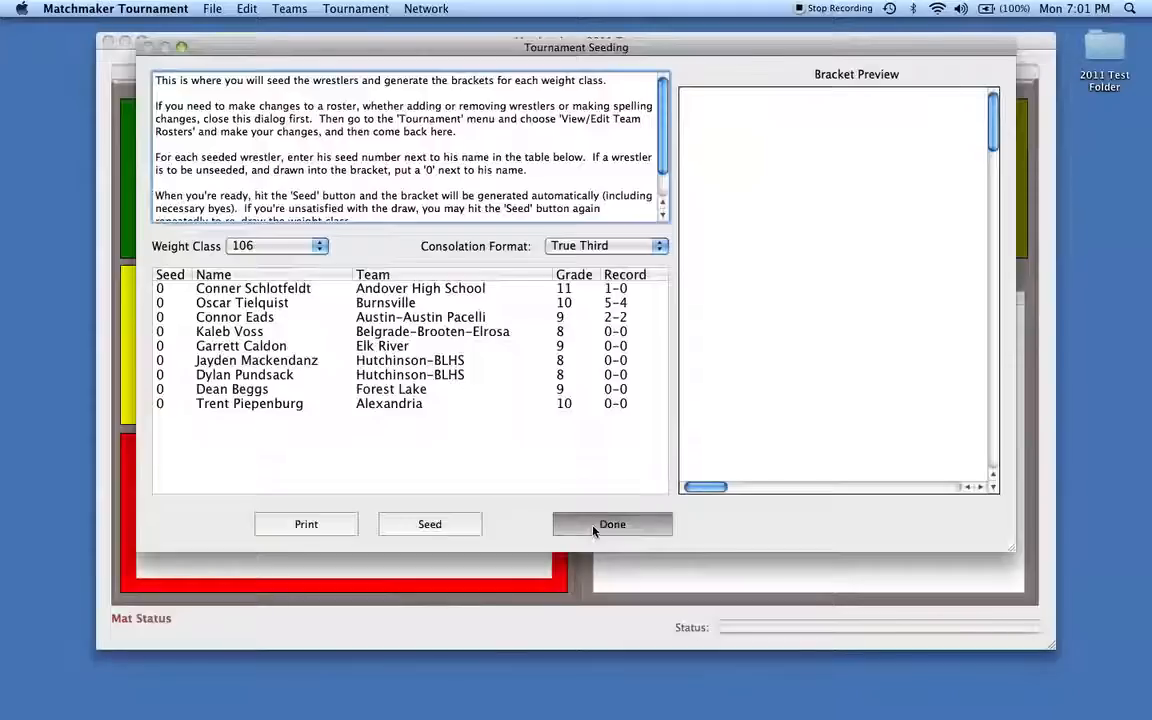
{"action": "left_click", "coordinate": [351, 6]}
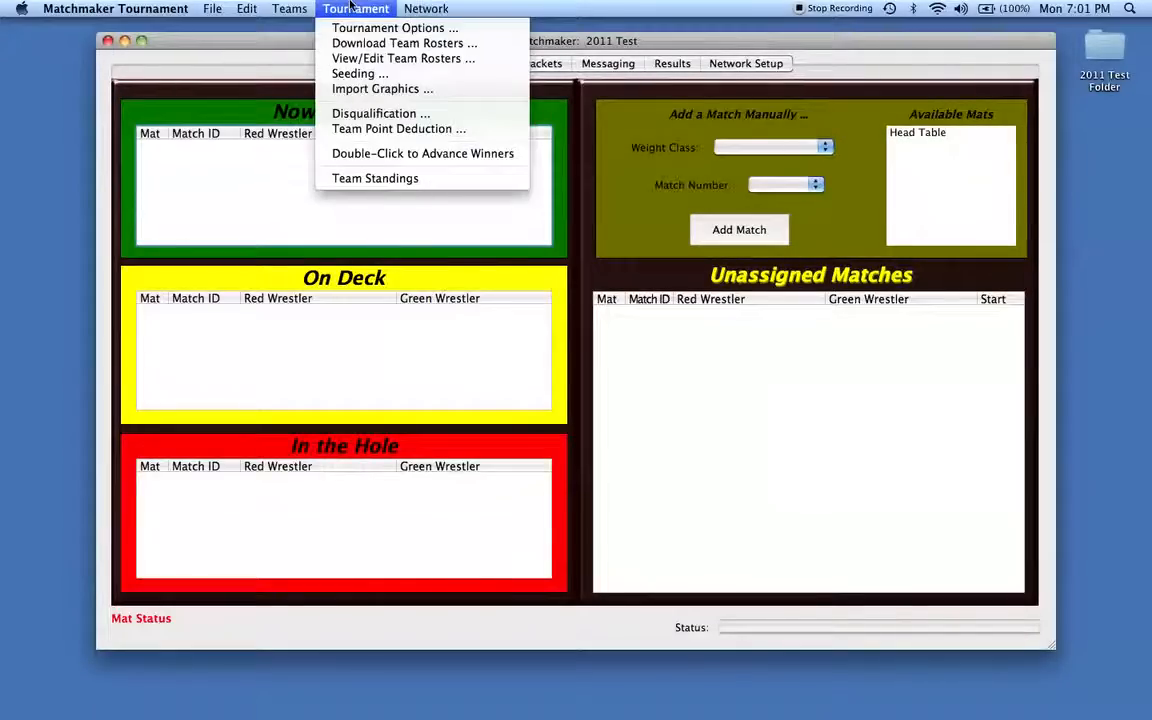
{"action": "left_click", "coordinate": [353, 59]}
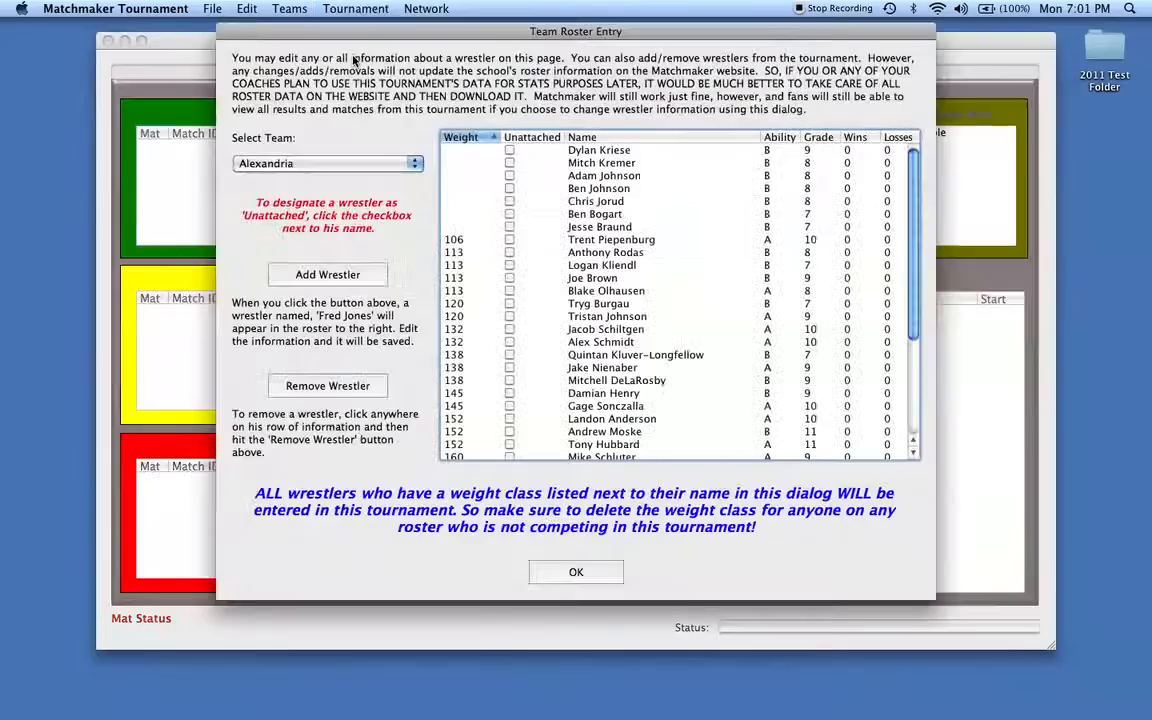
{"action": "left_click", "coordinate": [381, 165]}
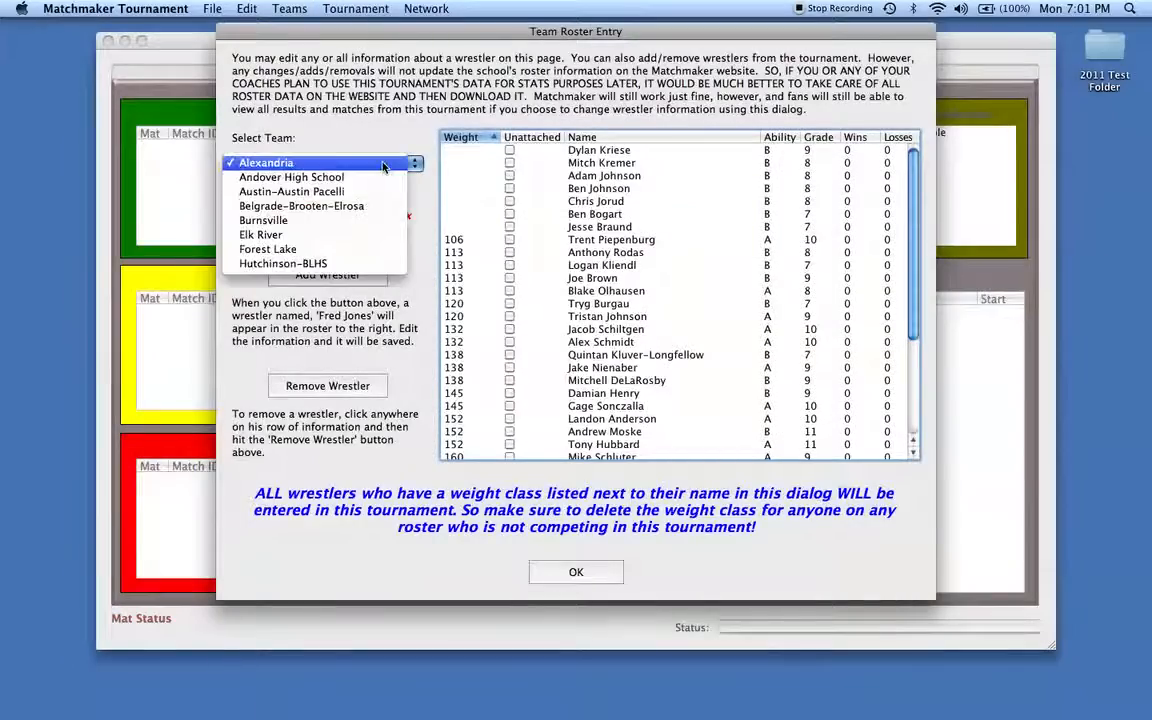
{"action": "left_click", "coordinate": [380, 263]}
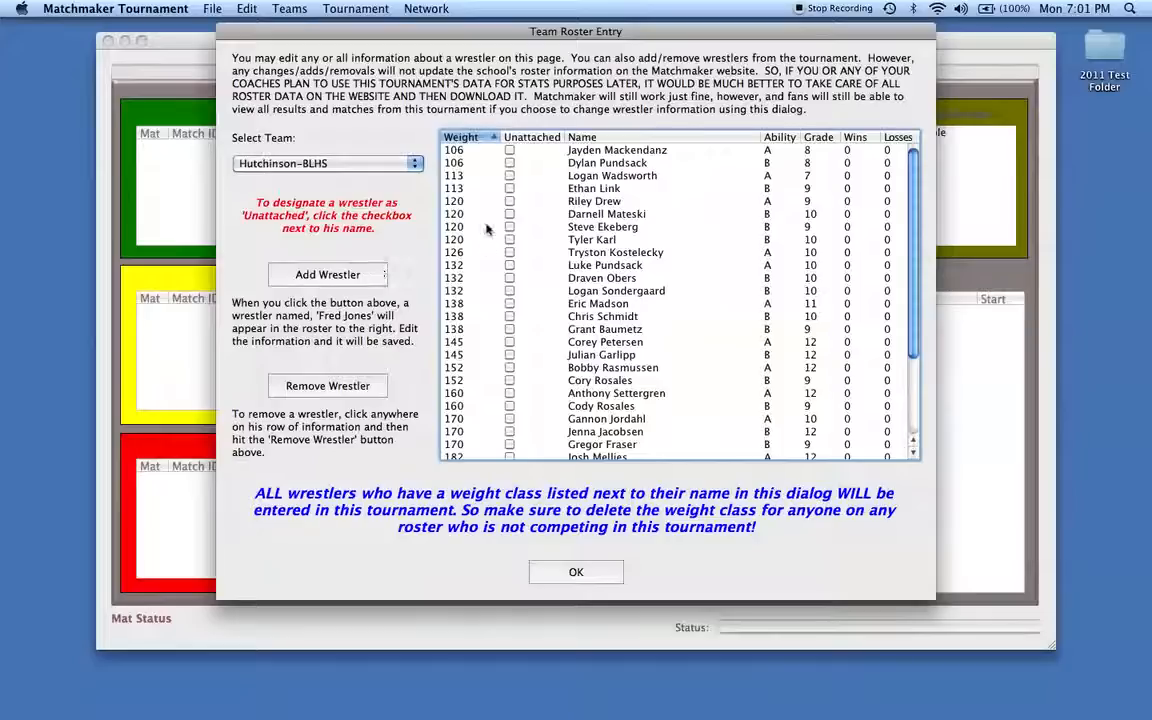
{"action": "left_click", "coordinate": [570, 166]}
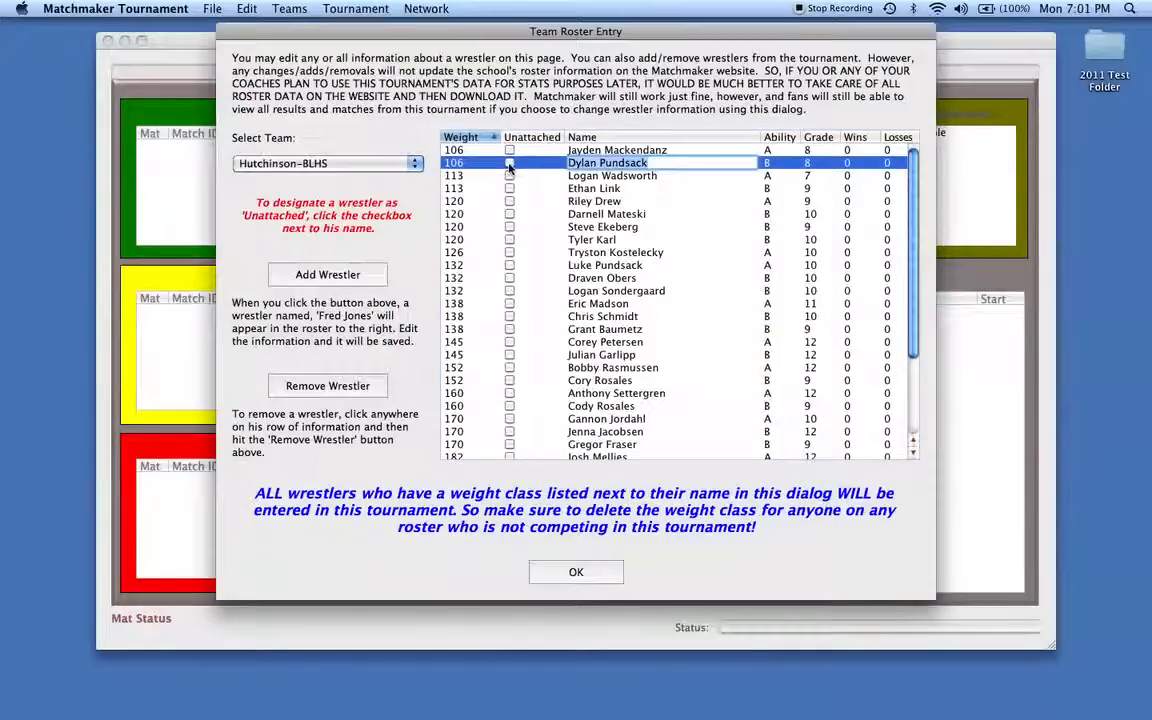
{"action": "left_click", "coordinate": [509, 164]}
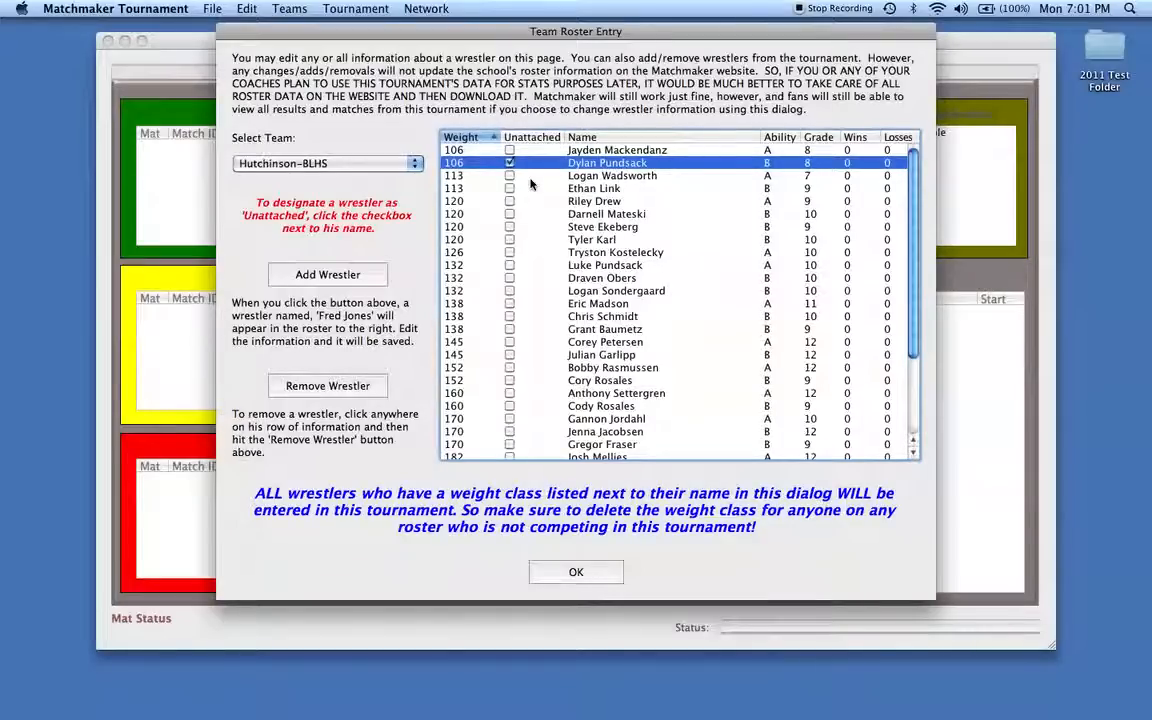
{"action": "left_click", "coordinate": [575, 571]}
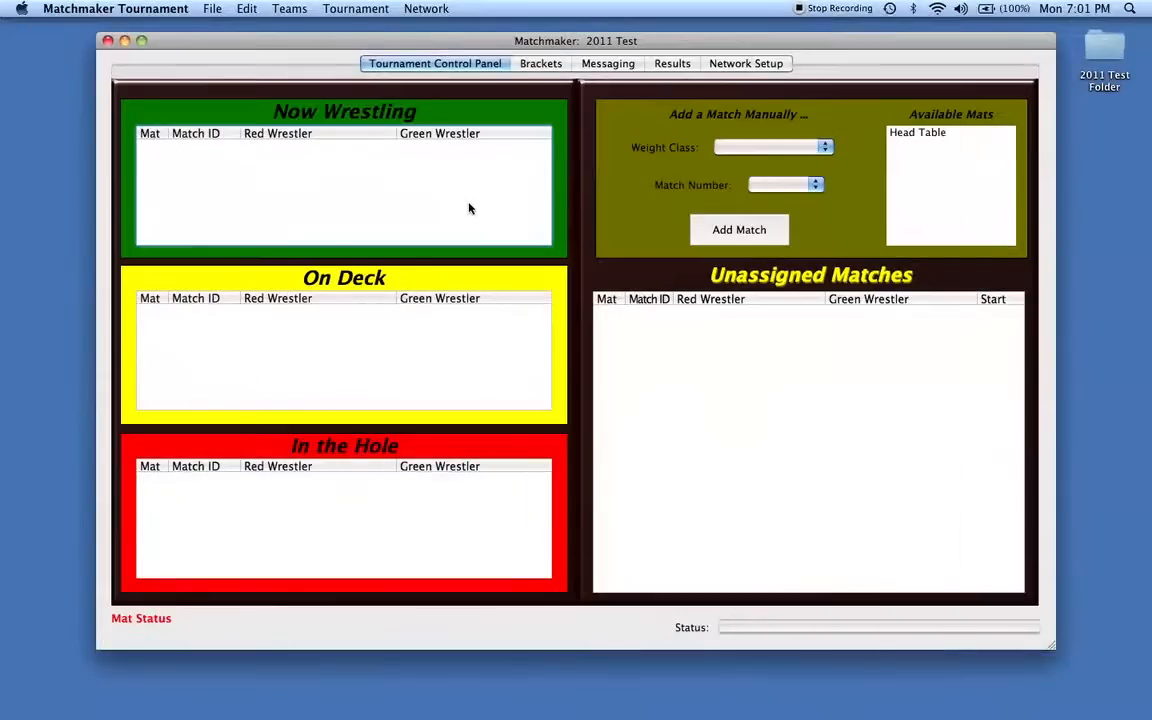
- In the seeding for weight class 106, seed the Andover High School wrestler 1, the Burnsville wrestler 2 and the Austin-Austin Pacelli wrestler 3
{"action": "left_click", "coordinate": [378, 7]}
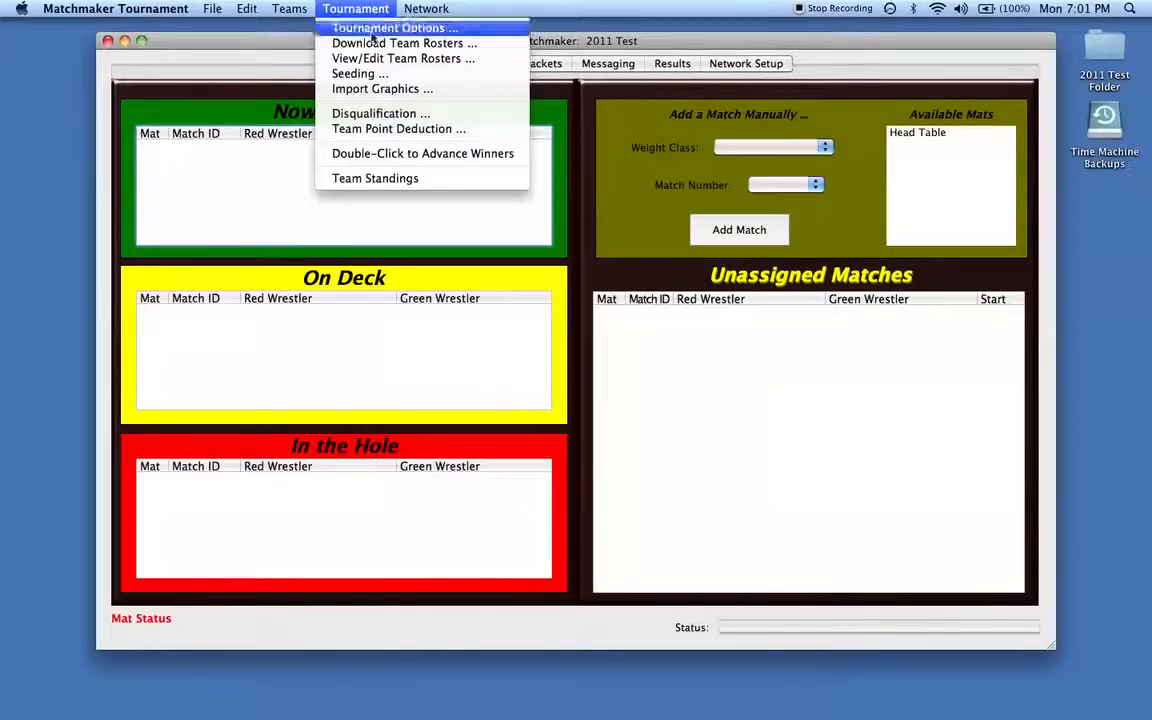
{"action": "left_click", "coordinate": [370, 80]}
{"action": "left_click", "coordinate": [308, 246]}
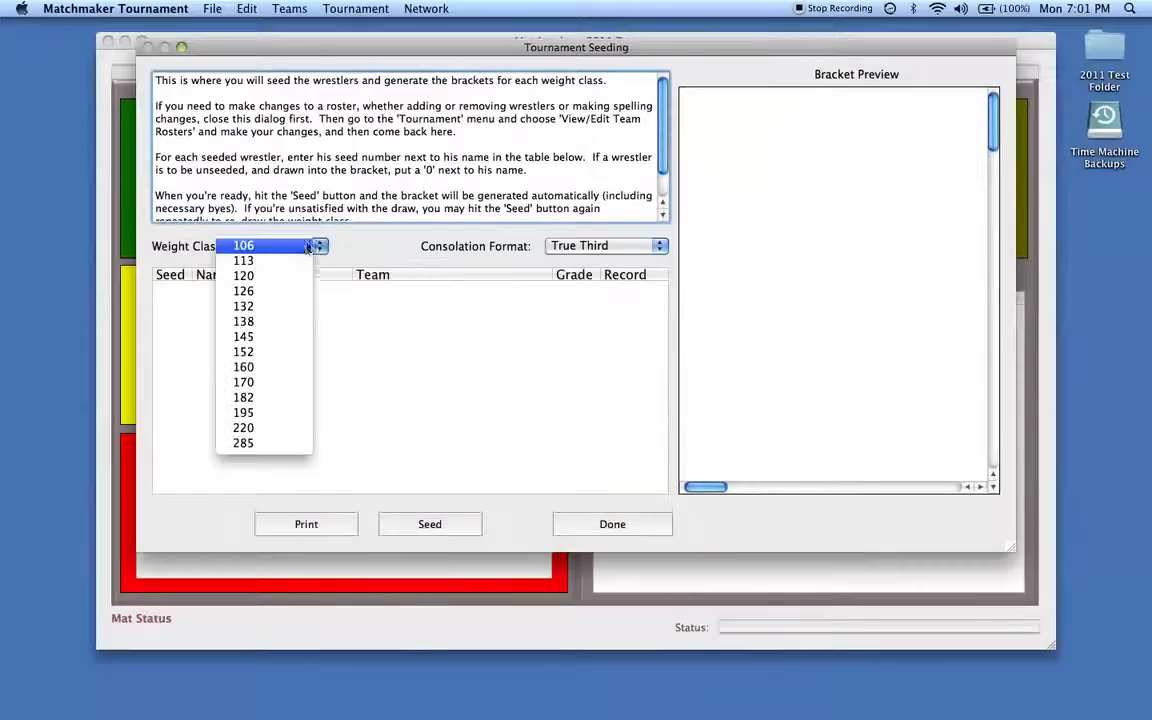
{"action": "left_click", "coordinate": [300, 247]}
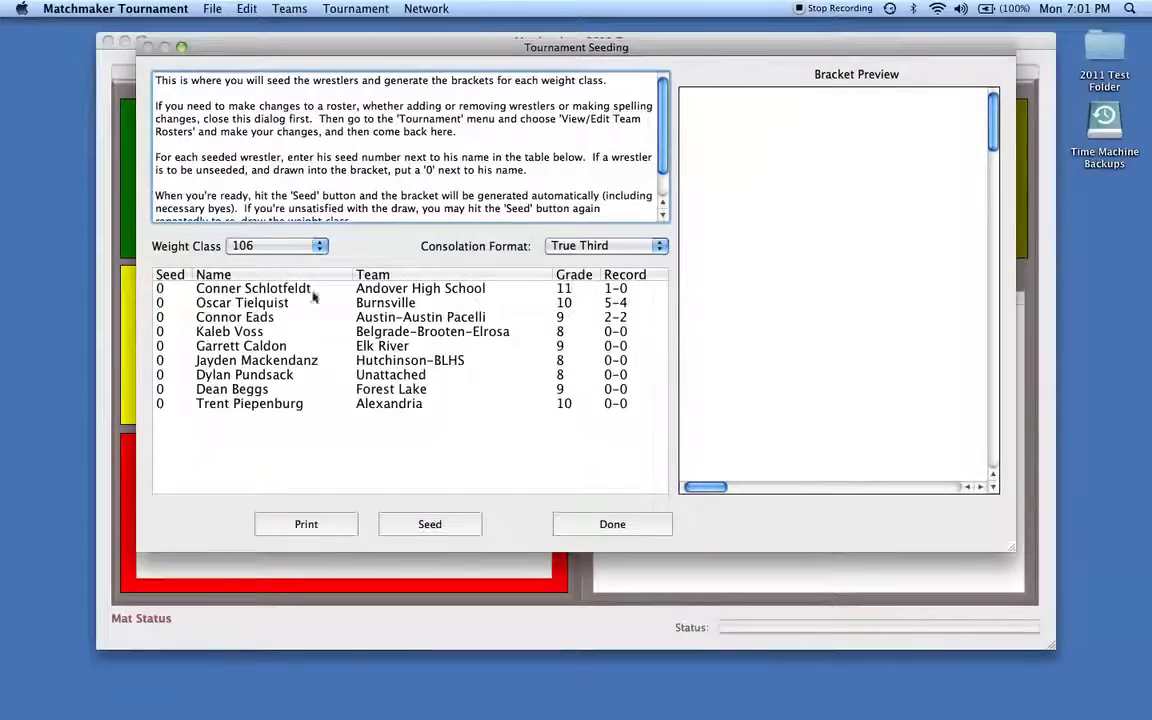
{"action": "left_click", "coordinate": [310, 376]}
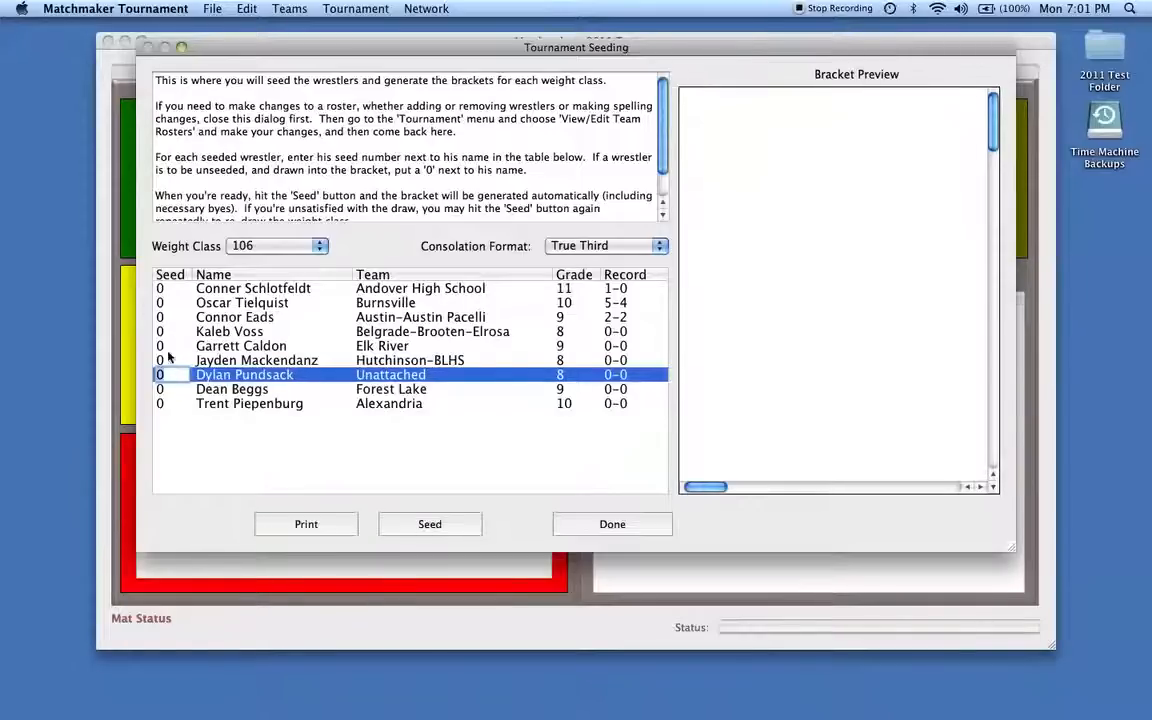
{"action": "left_click", "coordinate": [376, 290]}
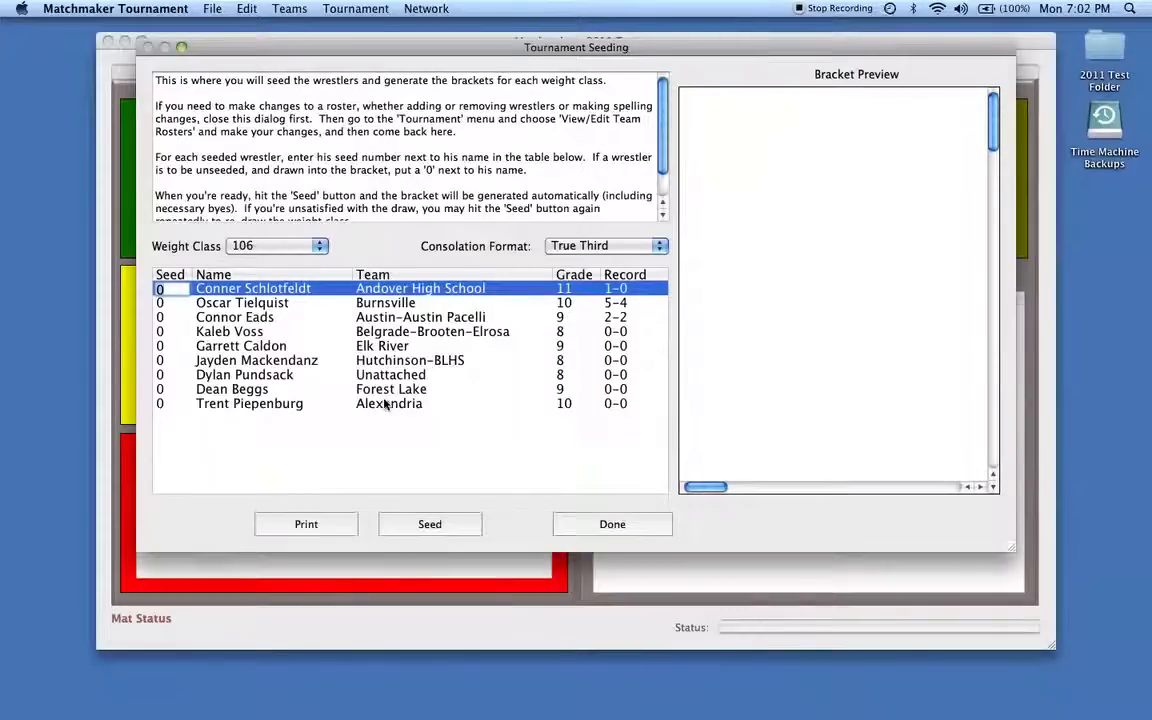
{"action": "type", "text": "1"}
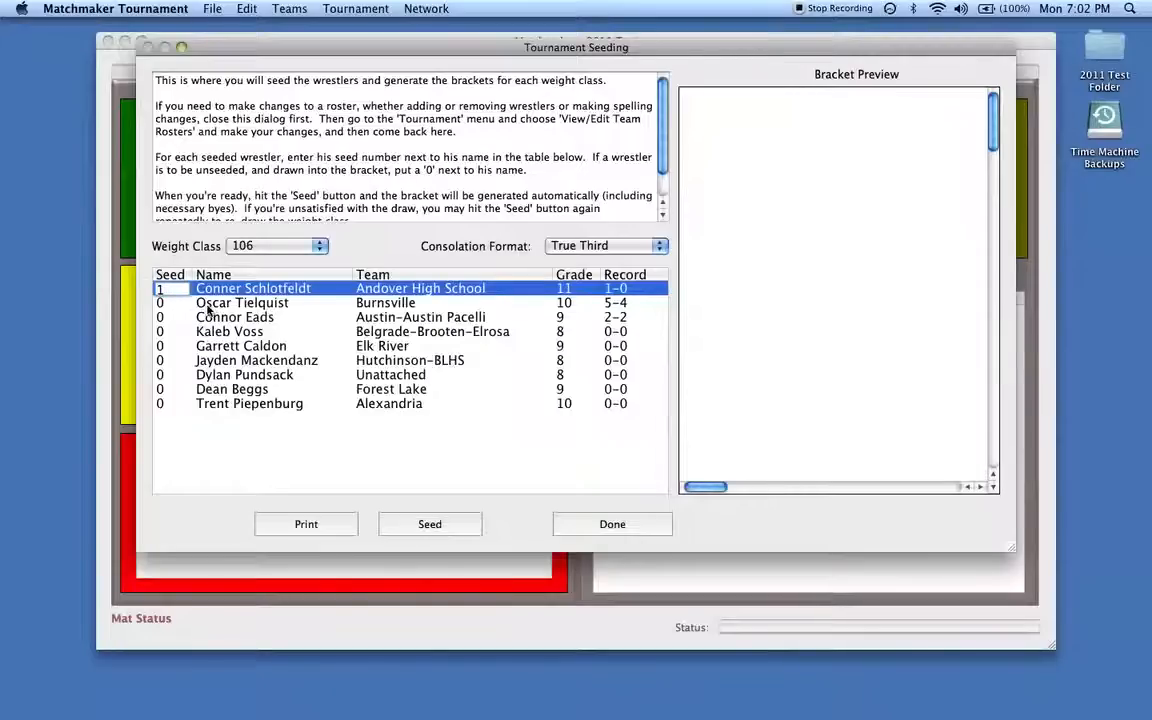
{"action": "double_click", "coordinate": [163, 303]}
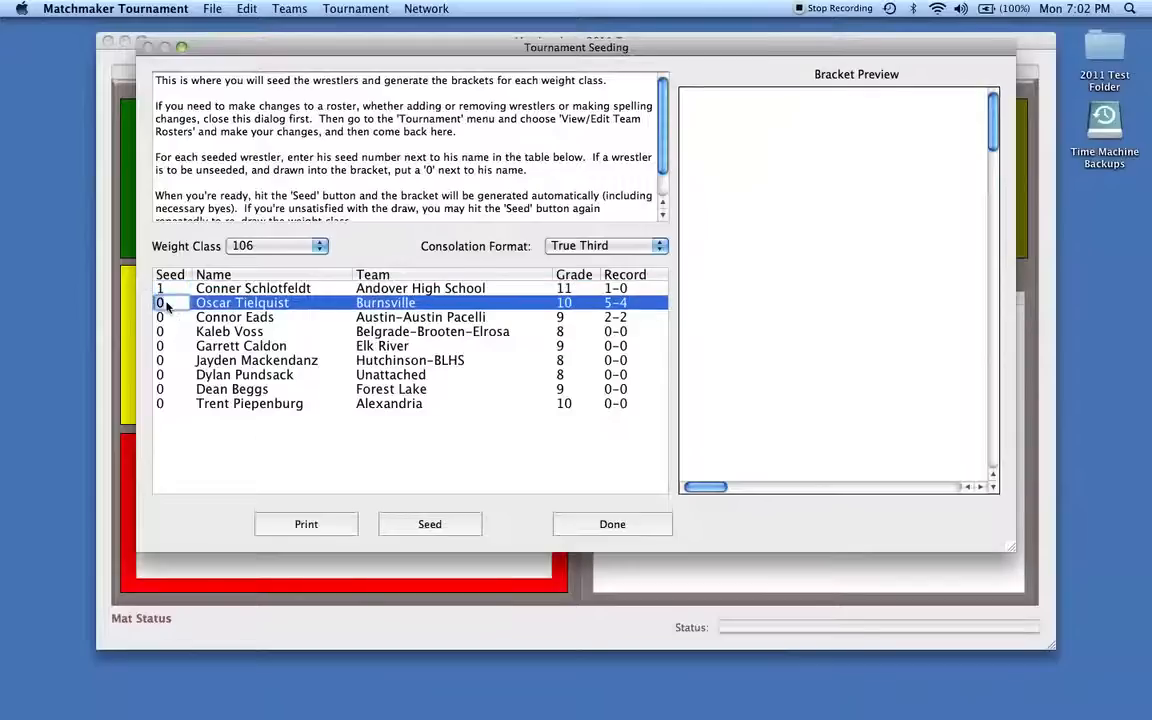
{"action": "type", "text": "2"}
{"action": "double_click", "coordinate": [163, 317]}
{"action": "type", "text": "3"}
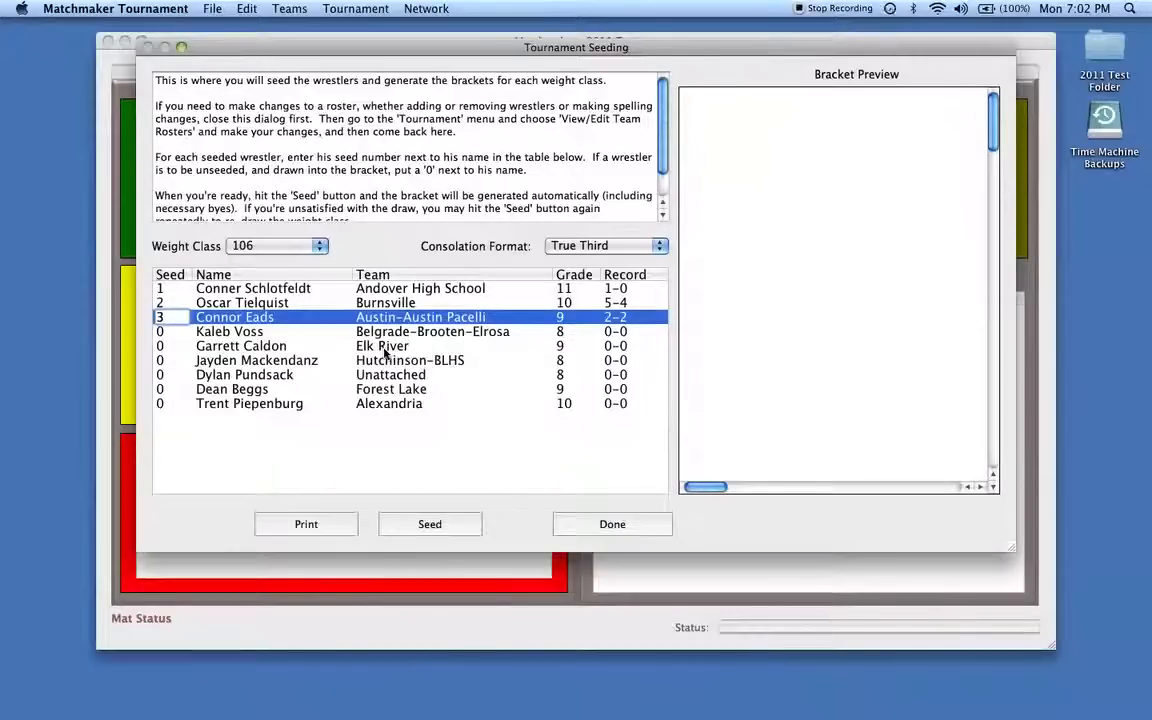
- Generate the 106 bracket with the True Third consolation format, and redraw it once for a different draw
{"action": "left_click", "coordinate": [563, 249]}
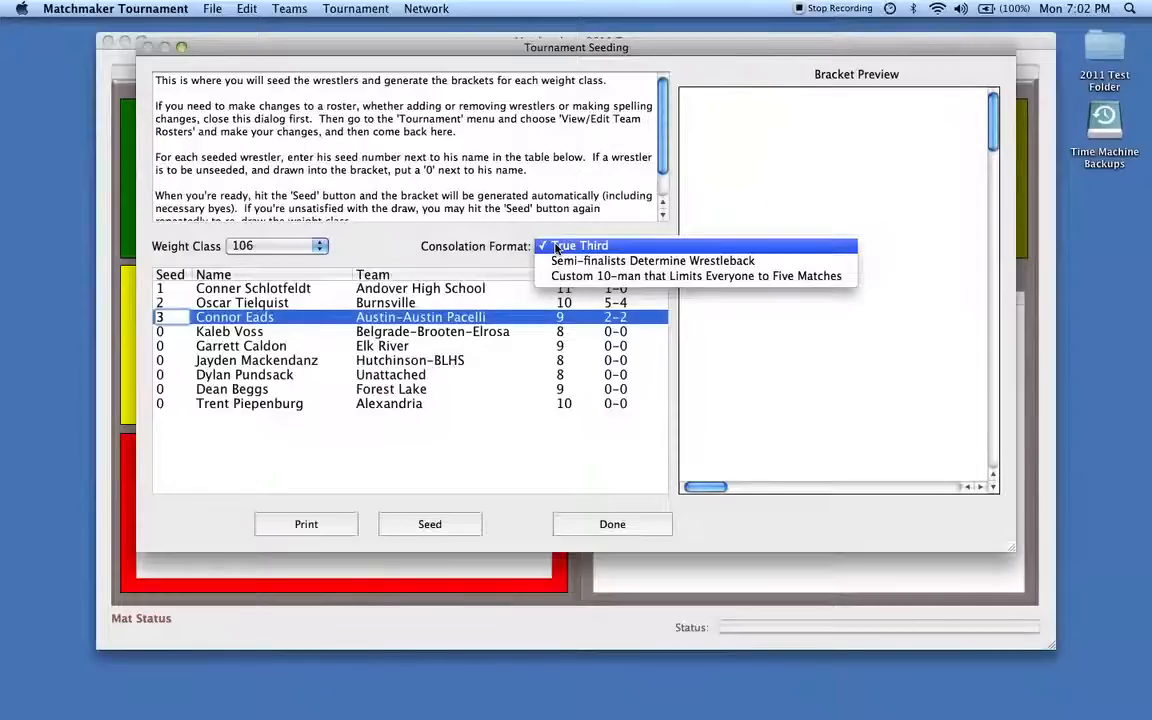
{"action": "left_click", "coordinate": [557, 248]}
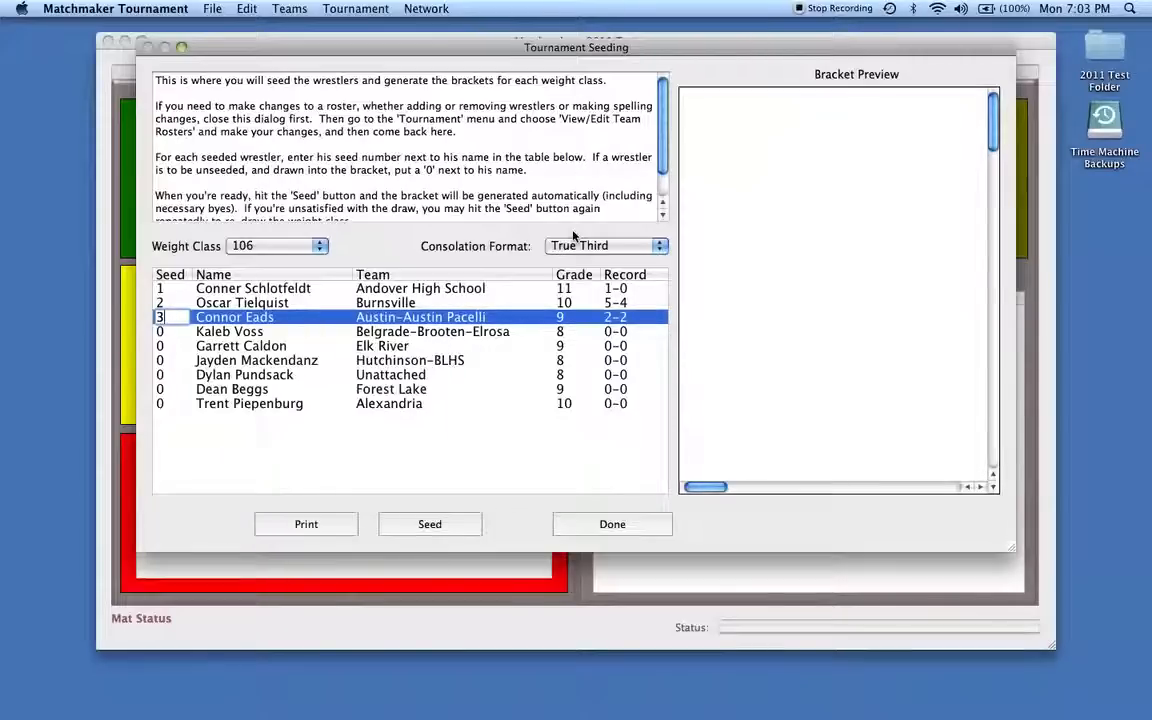
{"action": "left_click", "coordinate": [428, 524]}
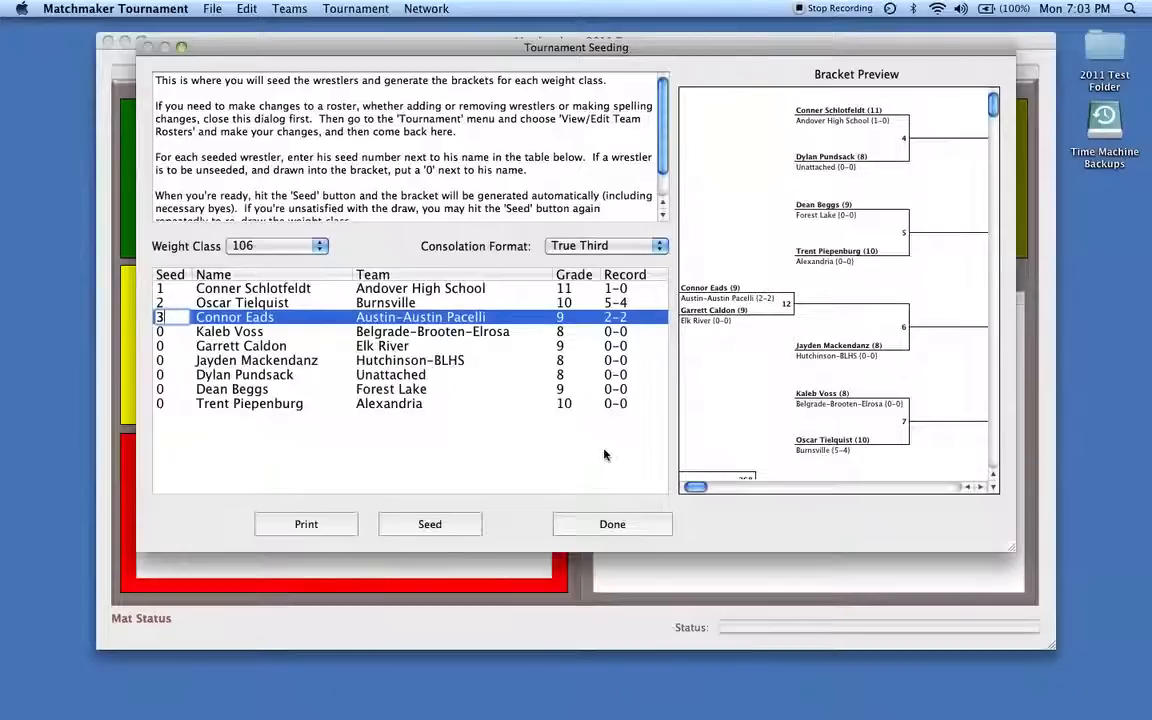
{"action": "left_click", "coordinate": [432, 521]}
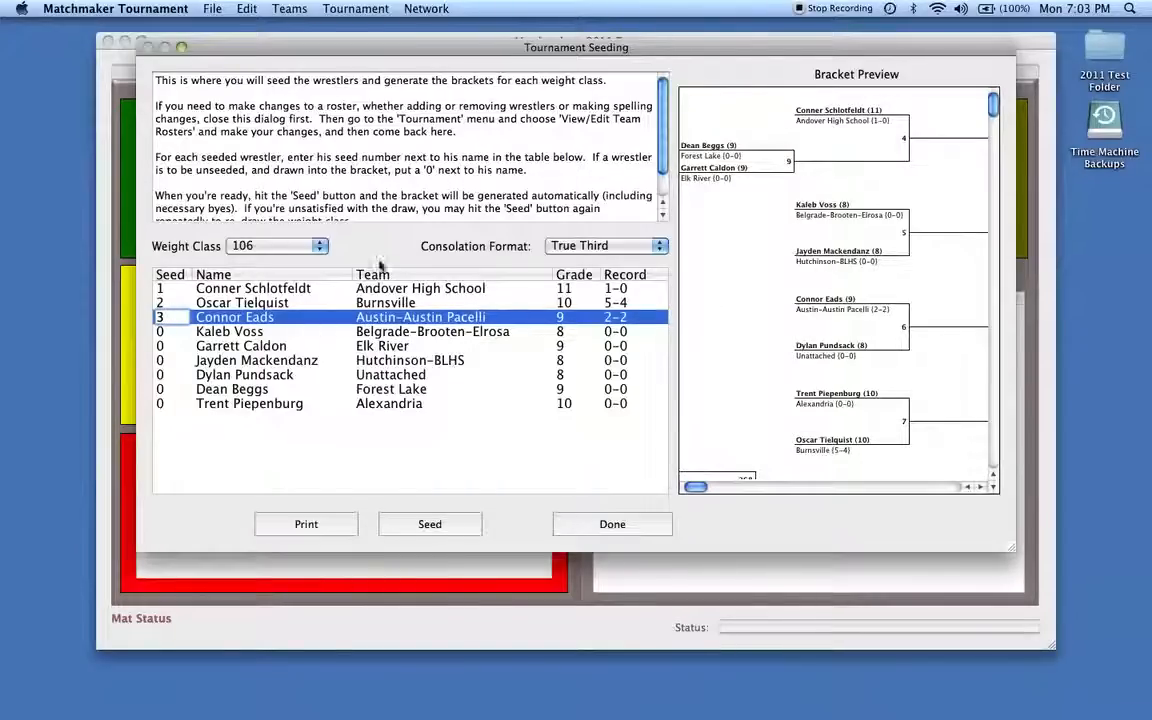
- Review the wrestlers listed for the 113 weight class and close the tournament seeding
{"action": "left_click", "coordinate": [262, 245]}
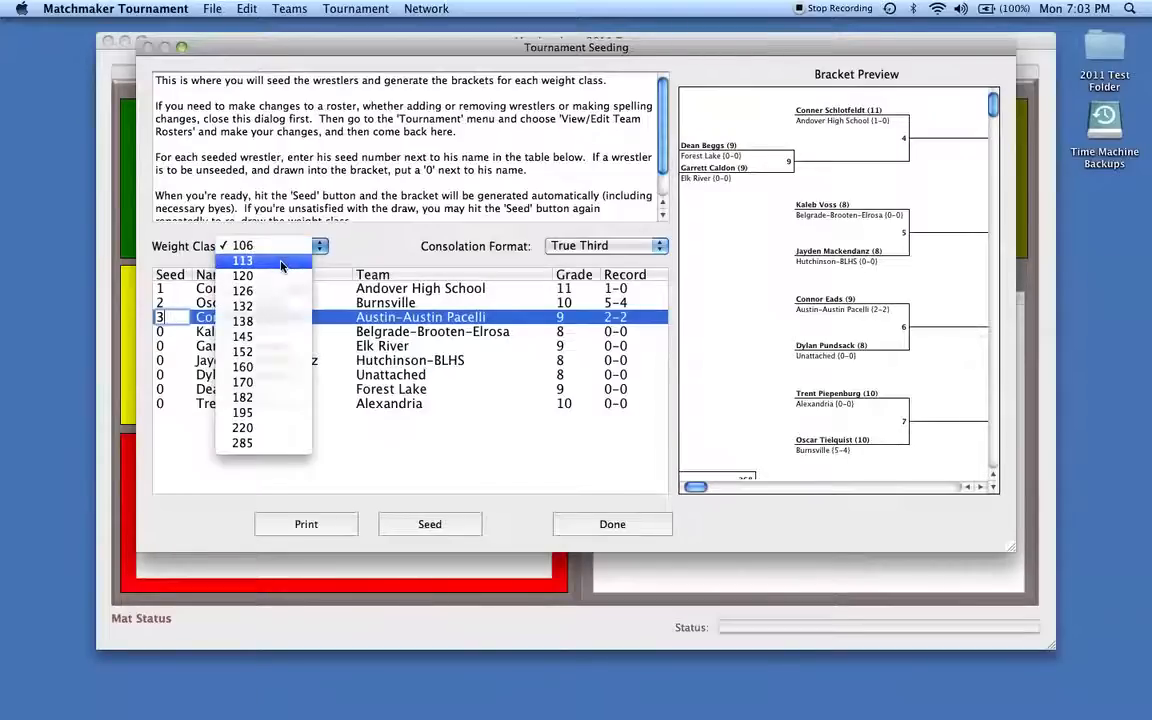
{"action": "left_click", "coordinate": [281, 264]}
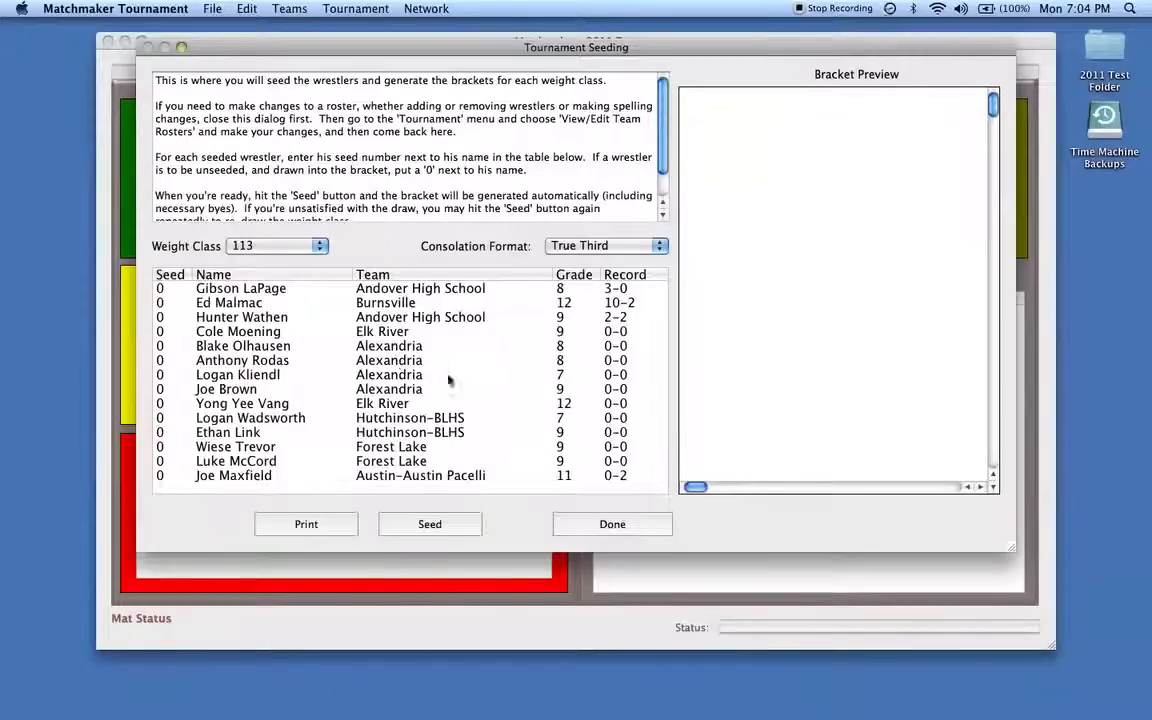
{"action": "left_click", "coordinate": [601, 525]}
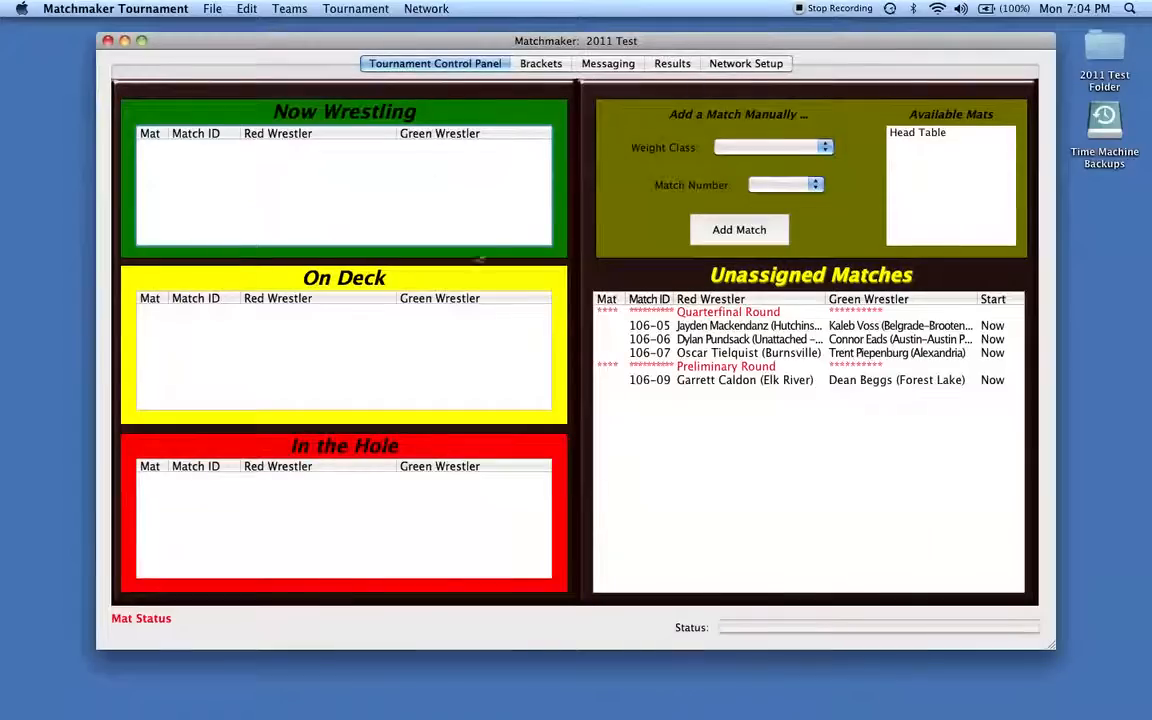
- In the Alexandria roster, clear the weight class of the three ability B wrestlers at 113, keeping only the ability A wrestler, and save
{"action": "left_click", "coordinate": [363, 7]}
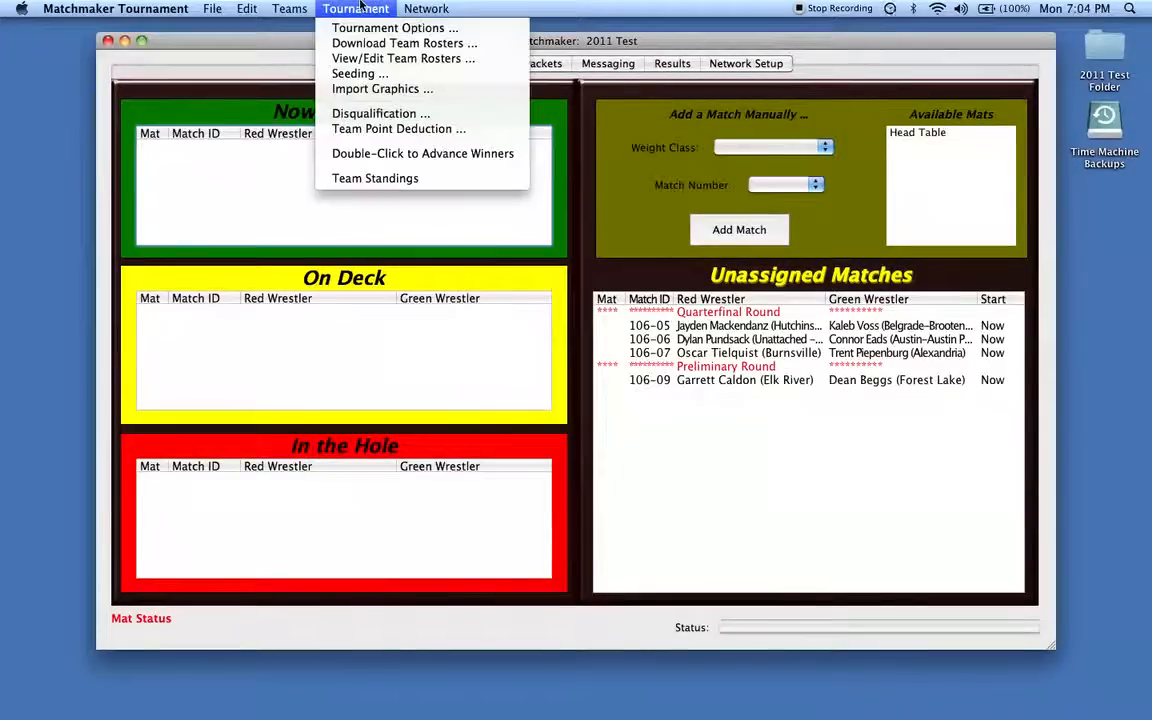
{"action": "left_click", "coordinate": [365, 60]}
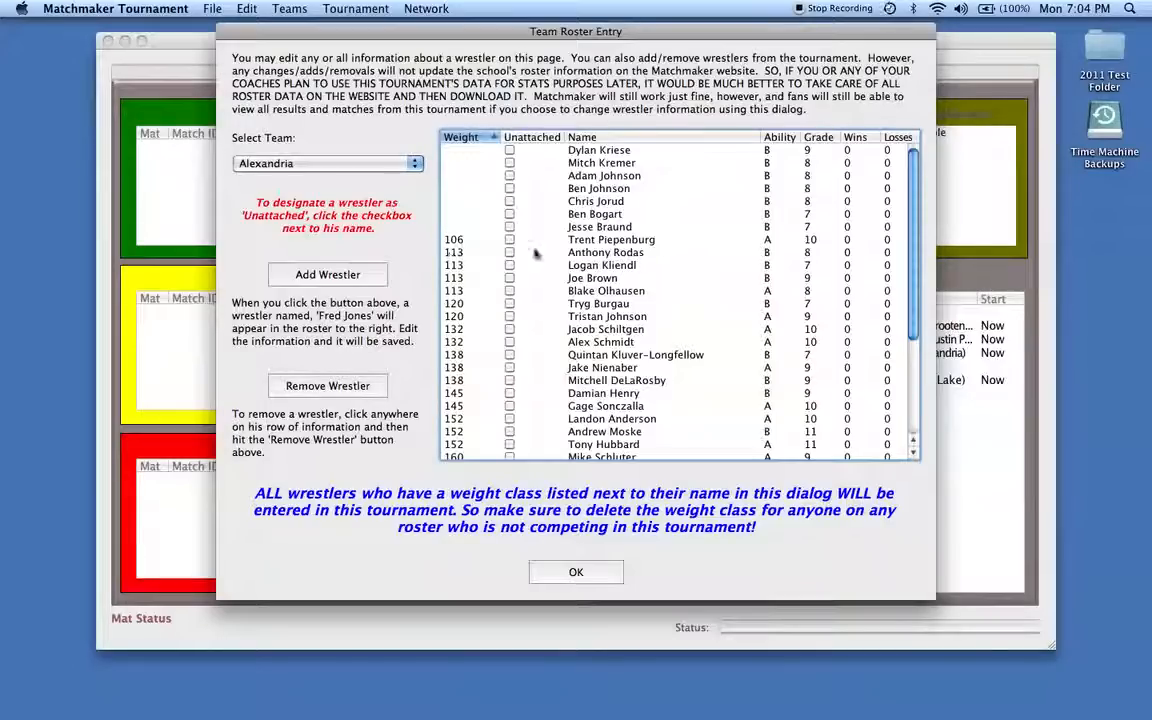
{"action": "left_click", "coordinate": [585, 253]}
{"action": "left_click", "coordinate": [585, 266]}
{"action": "left_click", "coordinate": [585, 278]}
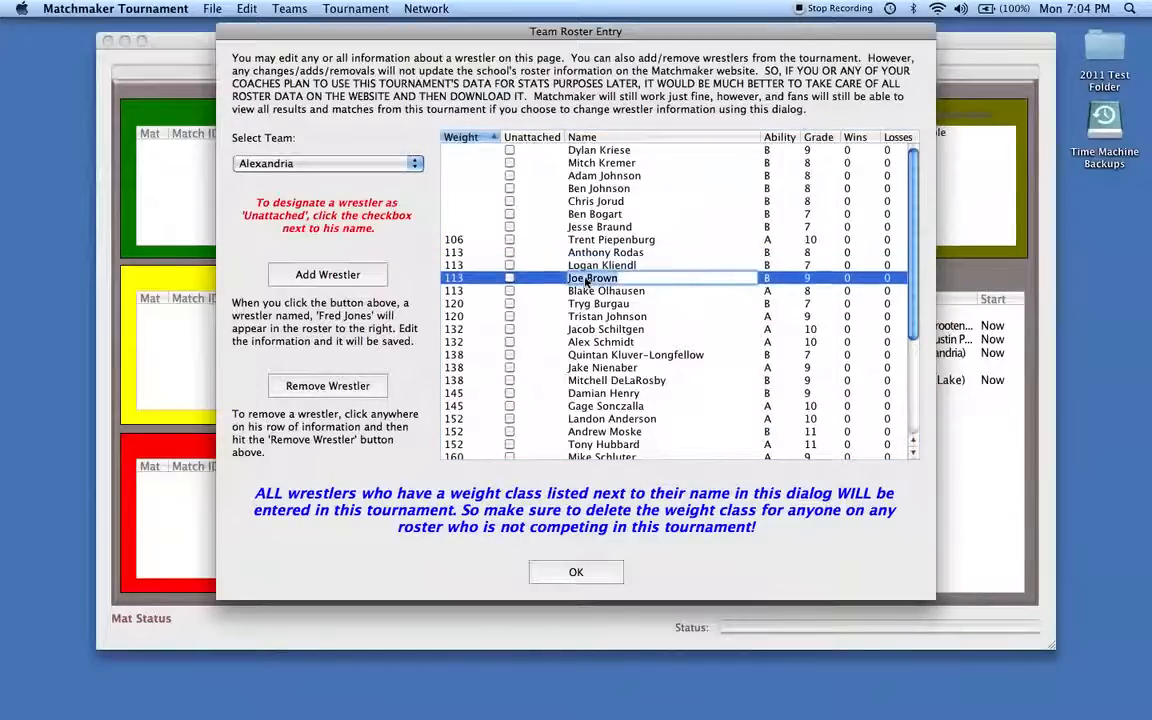
{"action": "left_click", "coordinate": [586, 291]}
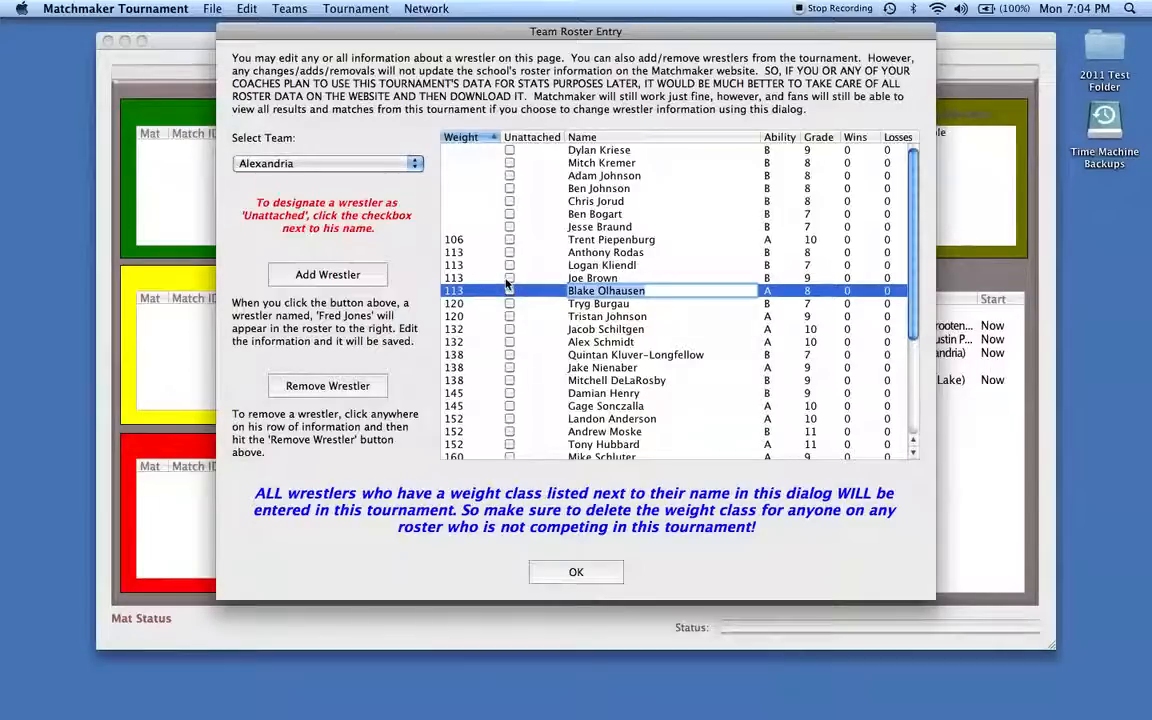
{"action": "double_click", "coordinate": [456, 266]}
{"action": "key", "text": "BackSpace"}
{"action": "double_click", "coordinate": [462, 280]}
{"action": "key", "text": "BackSpace"}
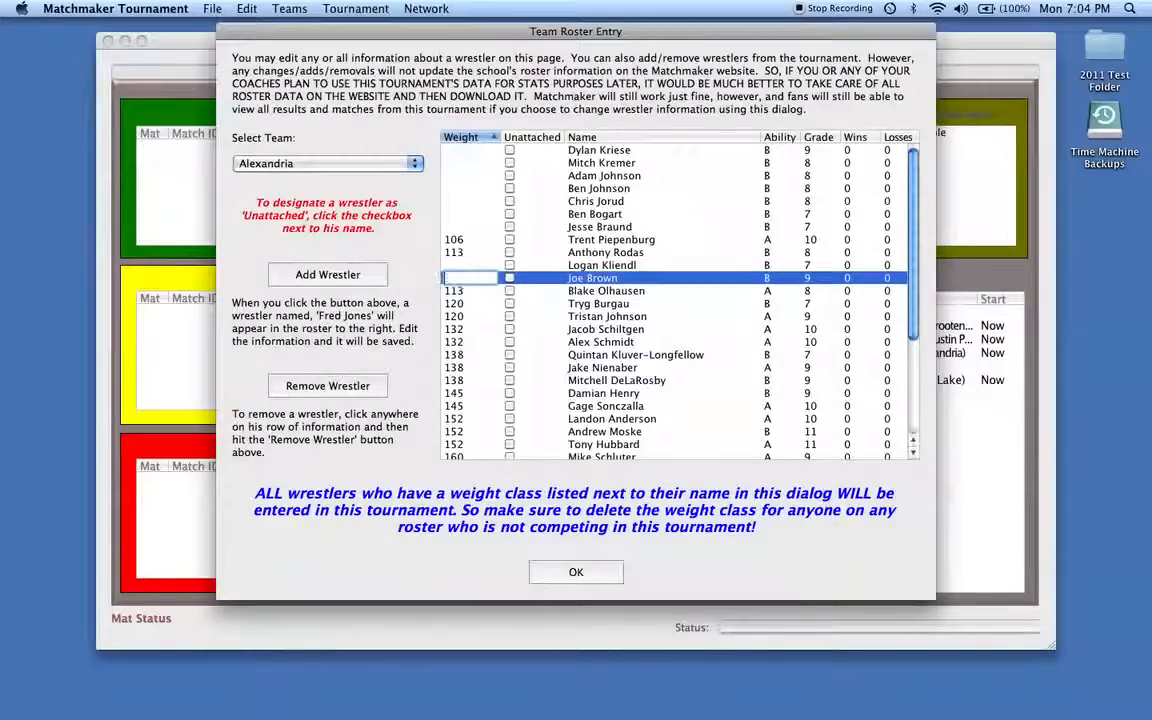
{"action": "double_click", "coordinate": [466, 254]}
{"action": "key", "text": "BackSpace"}
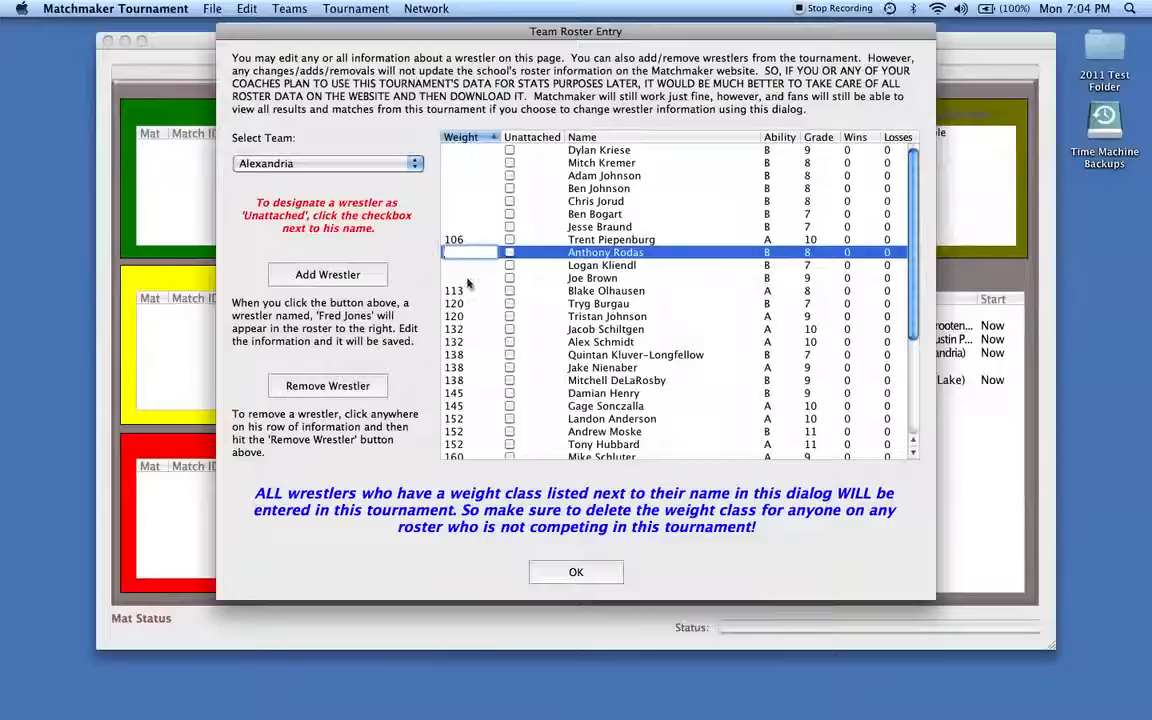
{"action": "double_click", "coordinate": [572, 291]}
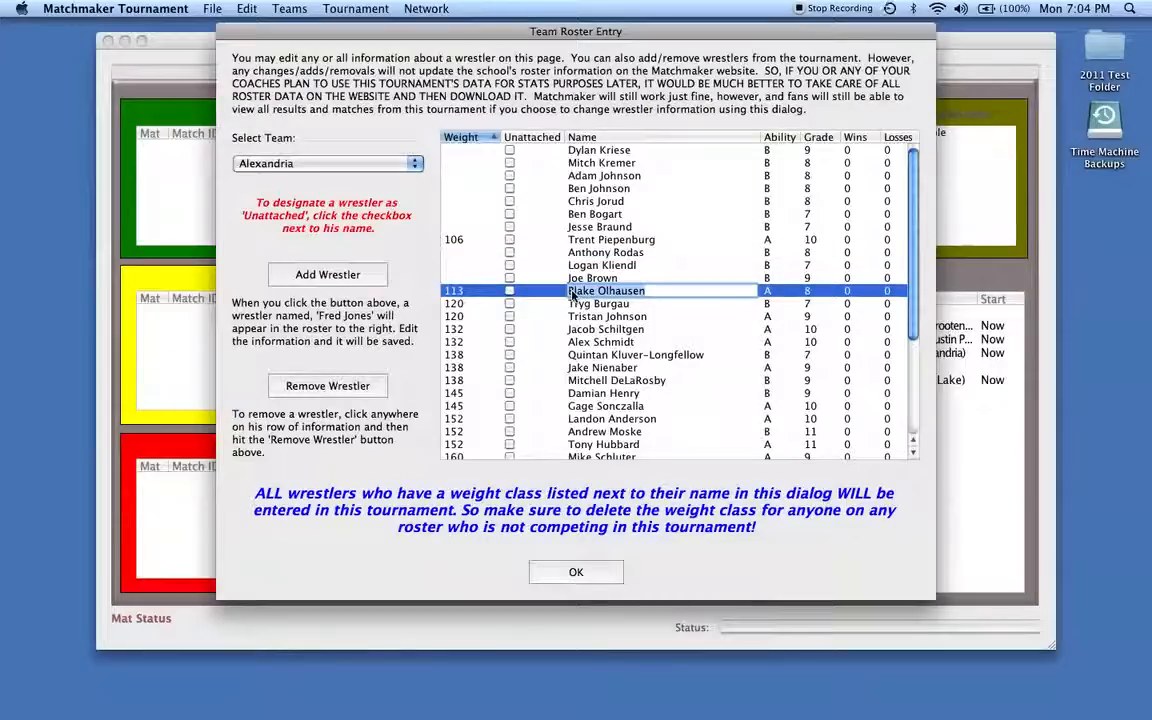
{"action": "left_click", "coordinate": [576, 572]}
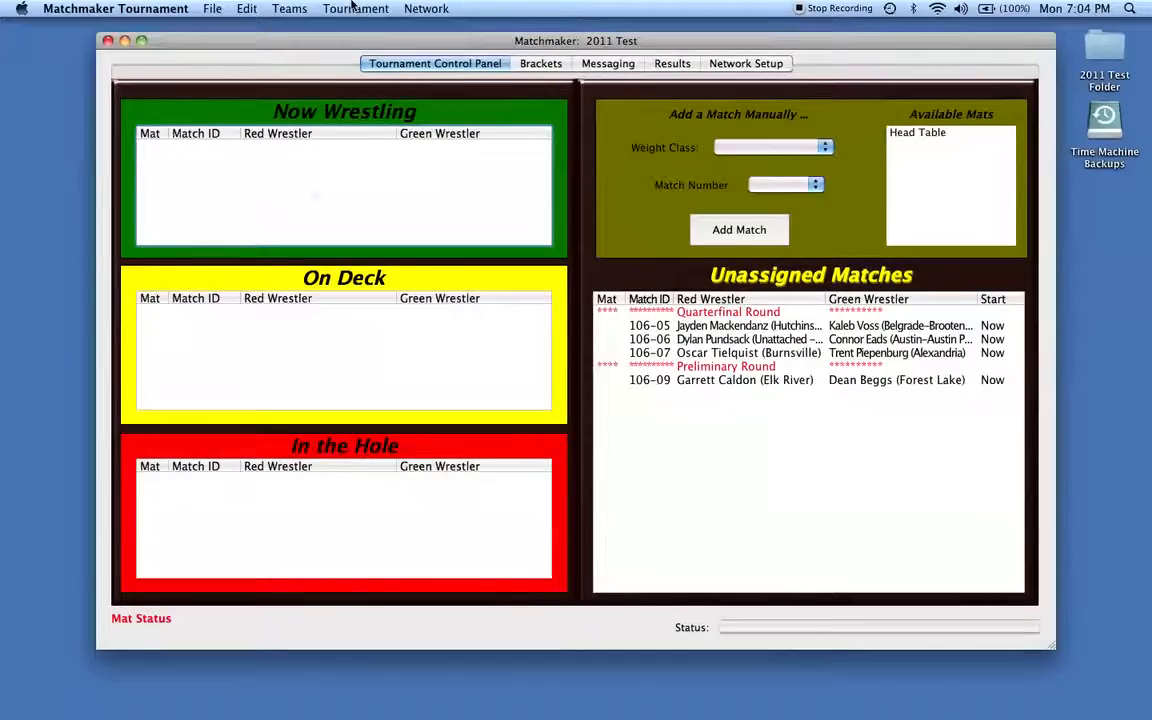
- Reopen the tournament seeding and load the 113 weight class
{"action": "left_click", "coordinate": [352, 7]}
{"action": "left_click", "coordinate": [357, 75]}
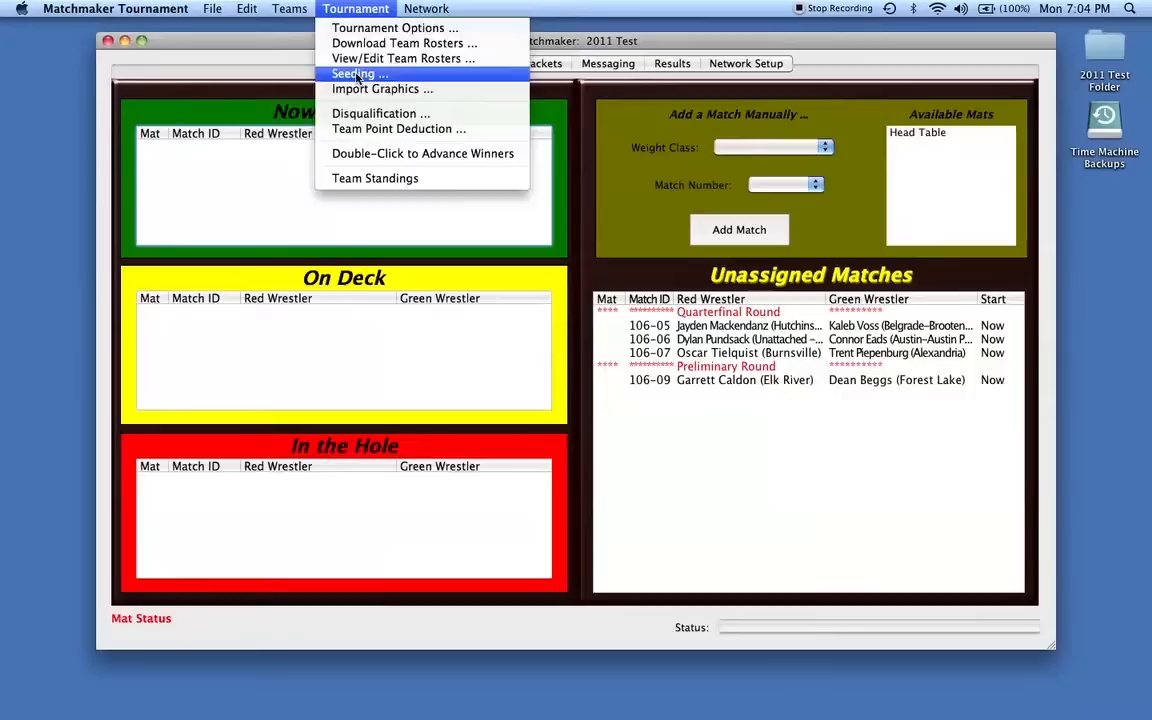
{"action": "left_click", "coordinate": [290, 247]}
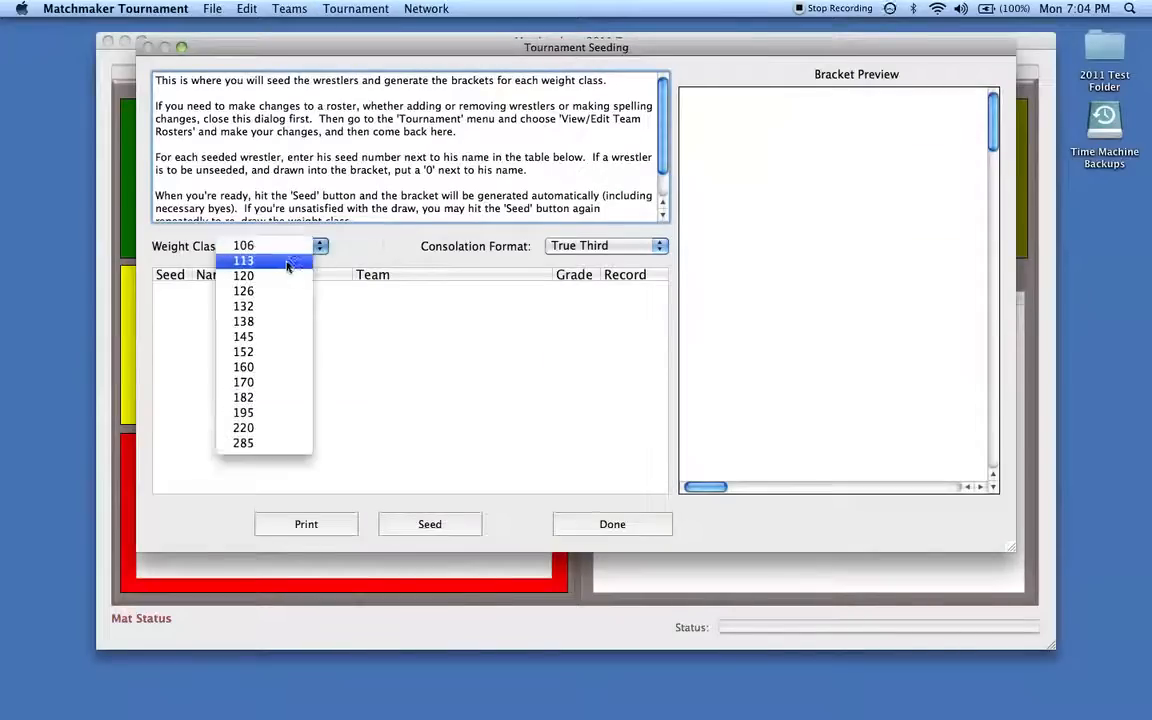
{"action": "left_click", "coordinate": [289, 261]}
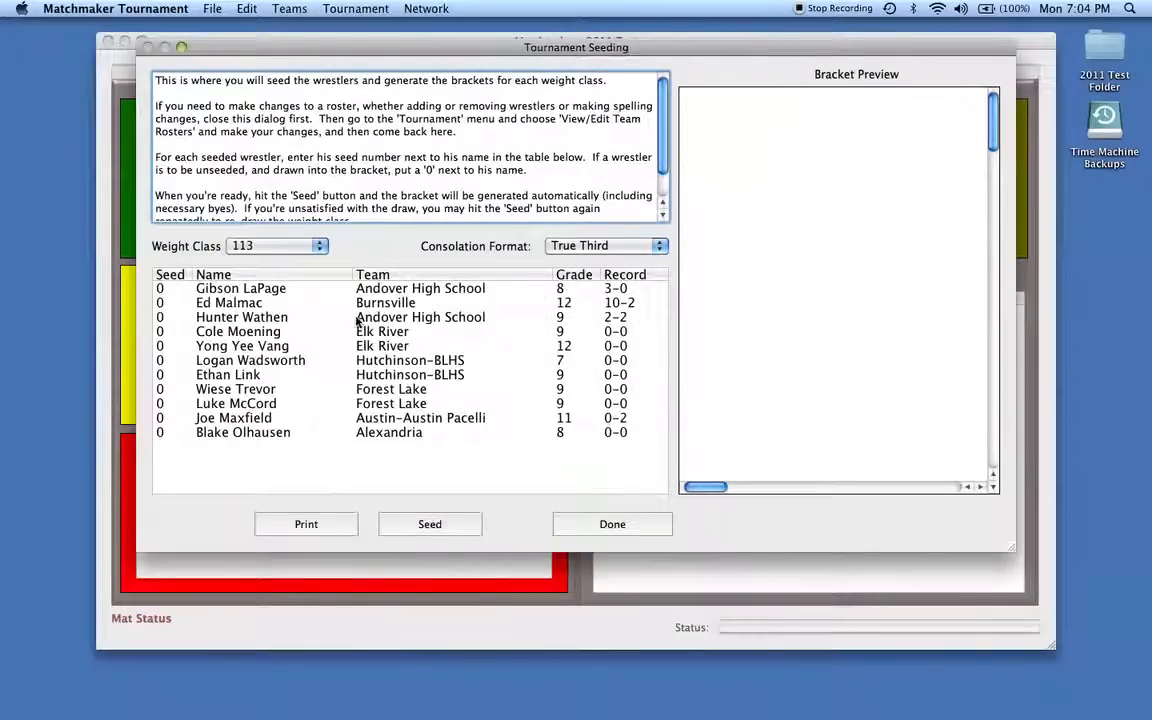
- Check the 113 entries for teams with multiple wrestlers, then generate the True Third bracket with every wrestler left unseeded
{"action": "left_click", "coordinate": [359, 437]}
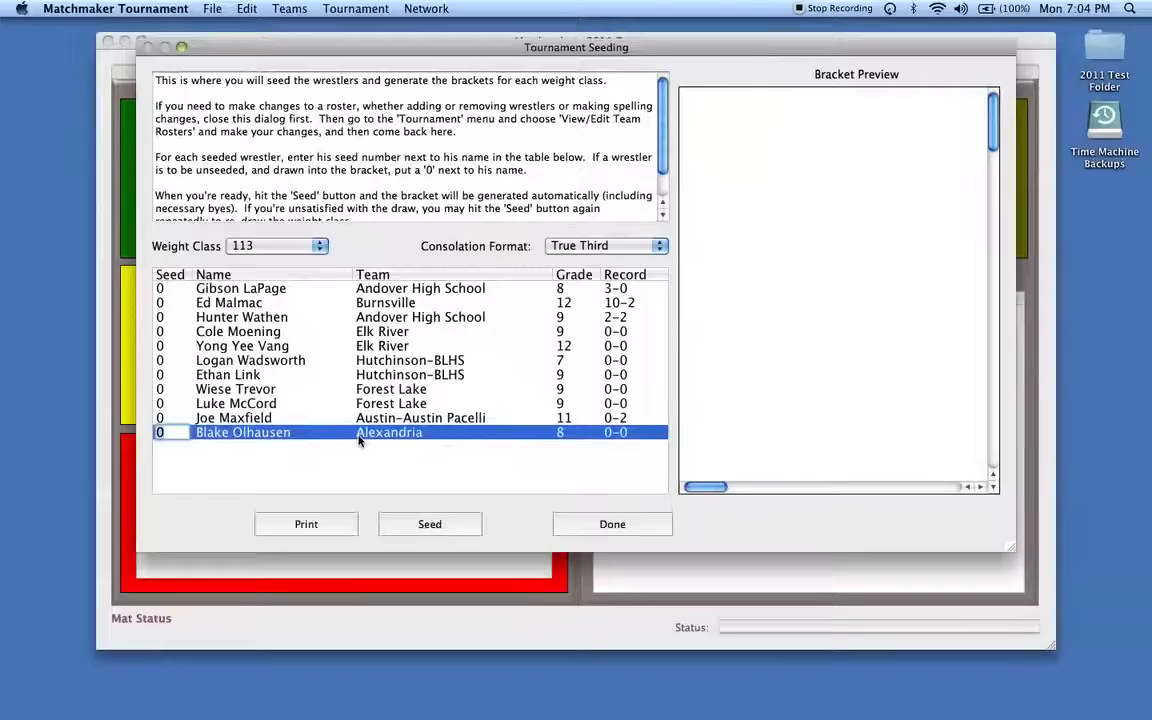
{"action": "left_click", "coordinate": [387, 376]}
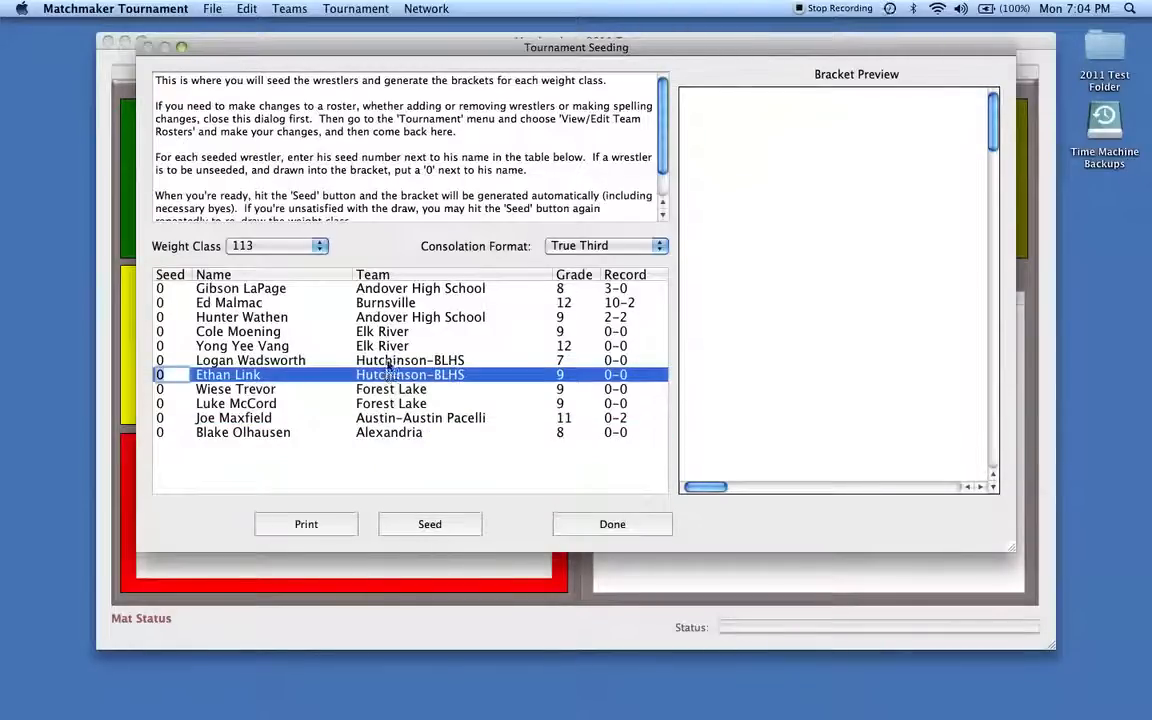
{"action": "left_click", "coordinate": [390, 361]}
{"action": "left_click", "coordinate": [390, 346]}
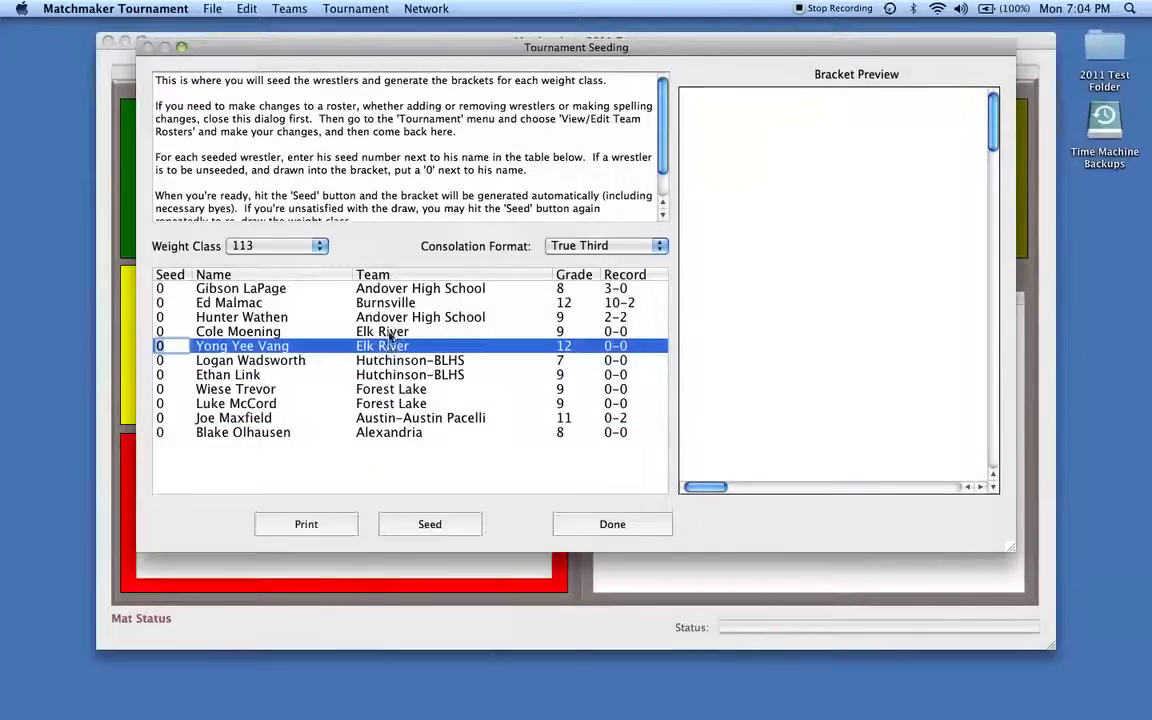
{"action": "left_click", "coordinate": [390, 332]}
{"action": "left_click", "coordinate": [395, 289]}
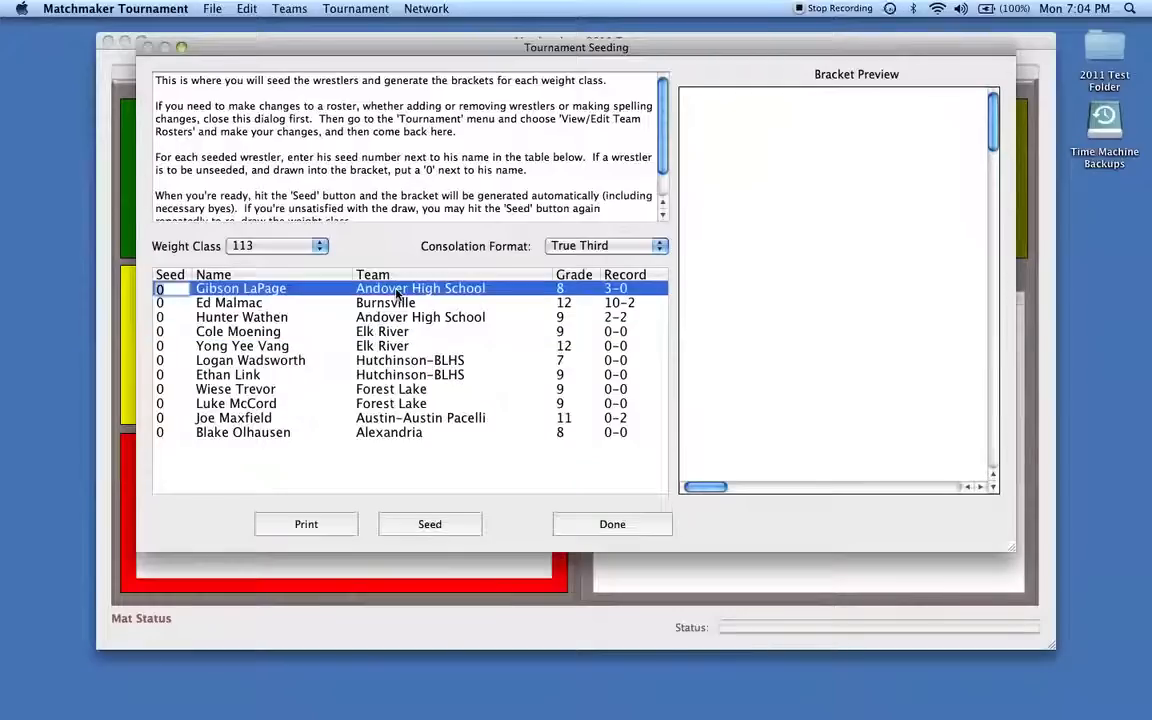
{"action": "left_click", "coordinate": [398, 318]}
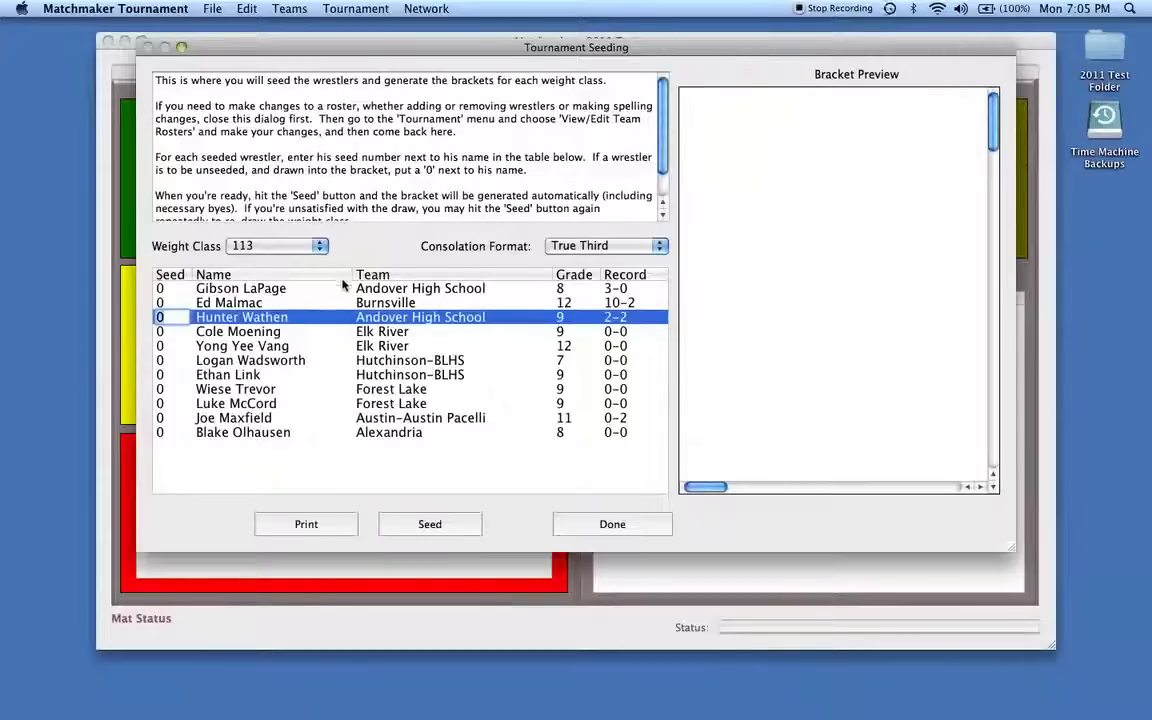
{"action": "left_click", "coordinate": [432, 525]}
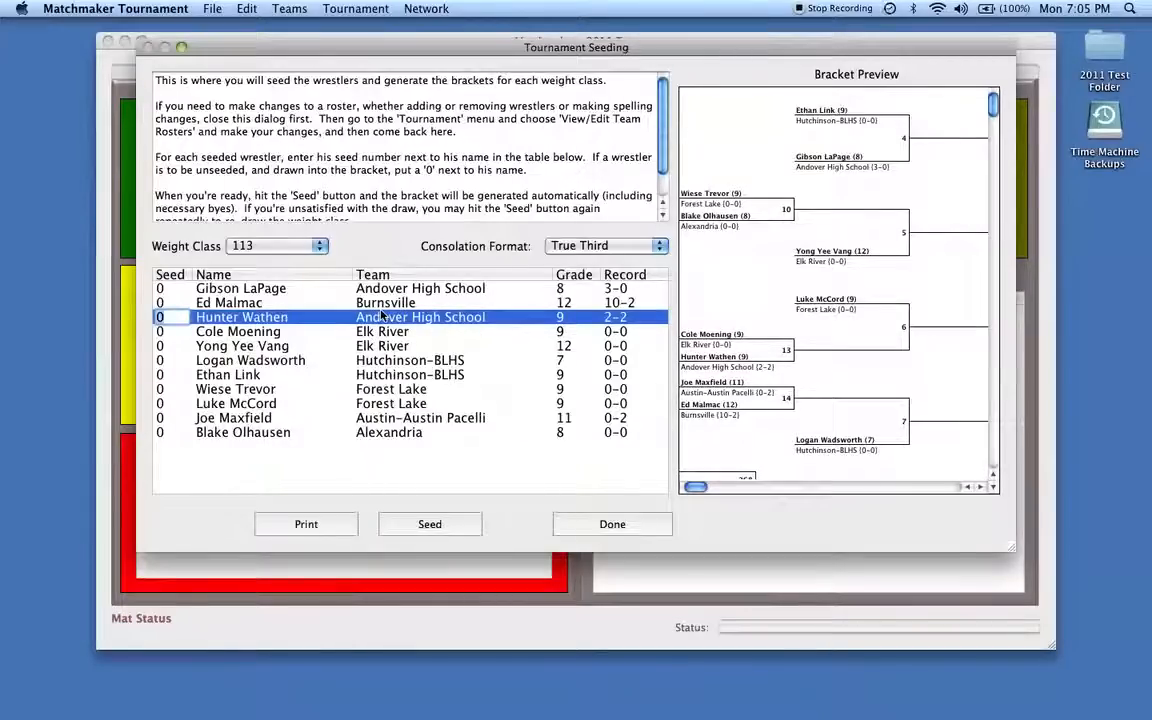
- Check how the Hutchinson-BLHS, Elk River and Forest Lake teammates are placed in the drawn 113 bracket
{"action": "left_click", "coordinate": [387, 375]}
{"action": "left_click", "coordinate": [389, 362]}
{"action": "left_click", "coordinate": [386, 331]}
{"action": "left_click", "coordinate": [386, 345]}
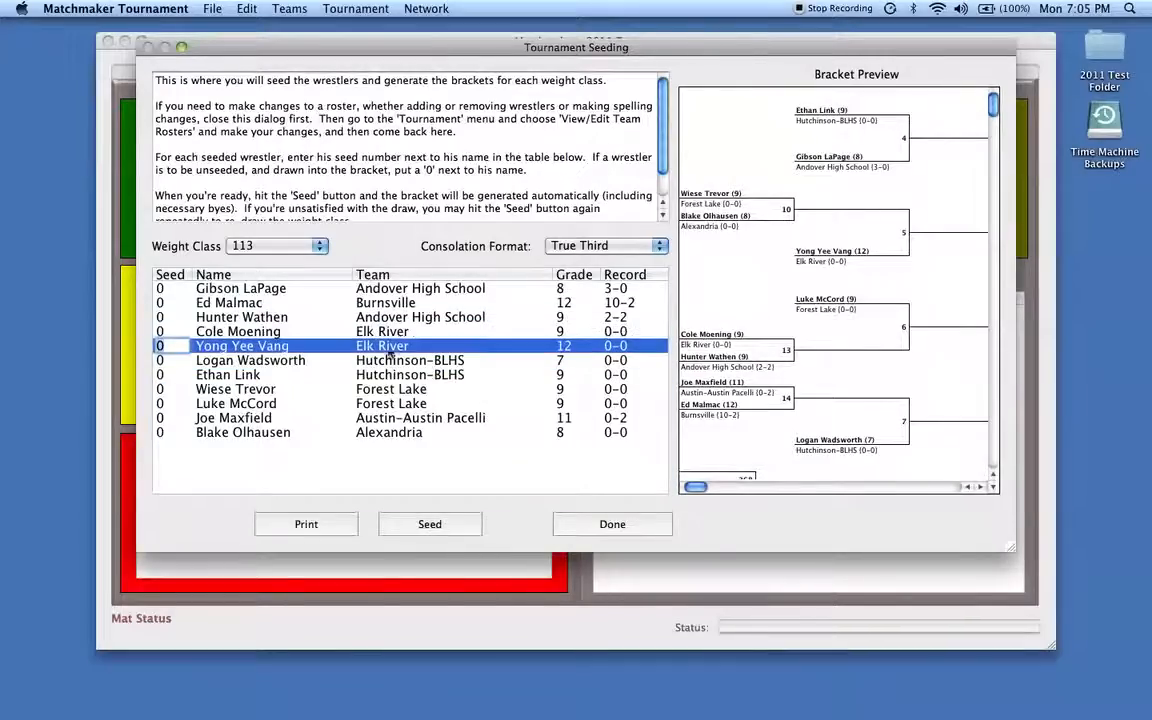
{"action": "left_click", "coordinate": [390, 403]}
{"action": "left_click", "coordinate": [388, 377]}
{"action": "left_click", "coordinate": [389, 388]}
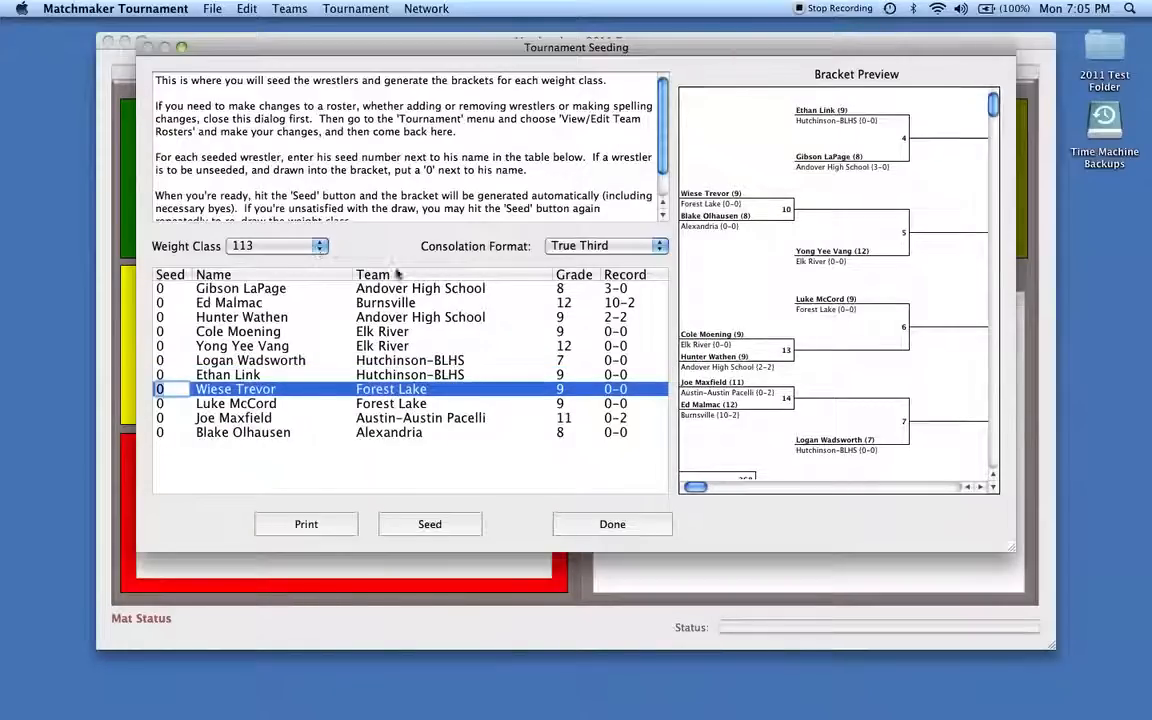
- Review the available consolation formats for 113, keep True Third, and close the tournament seeding
{"action": "left_click", "coordinate": [558, 250]}
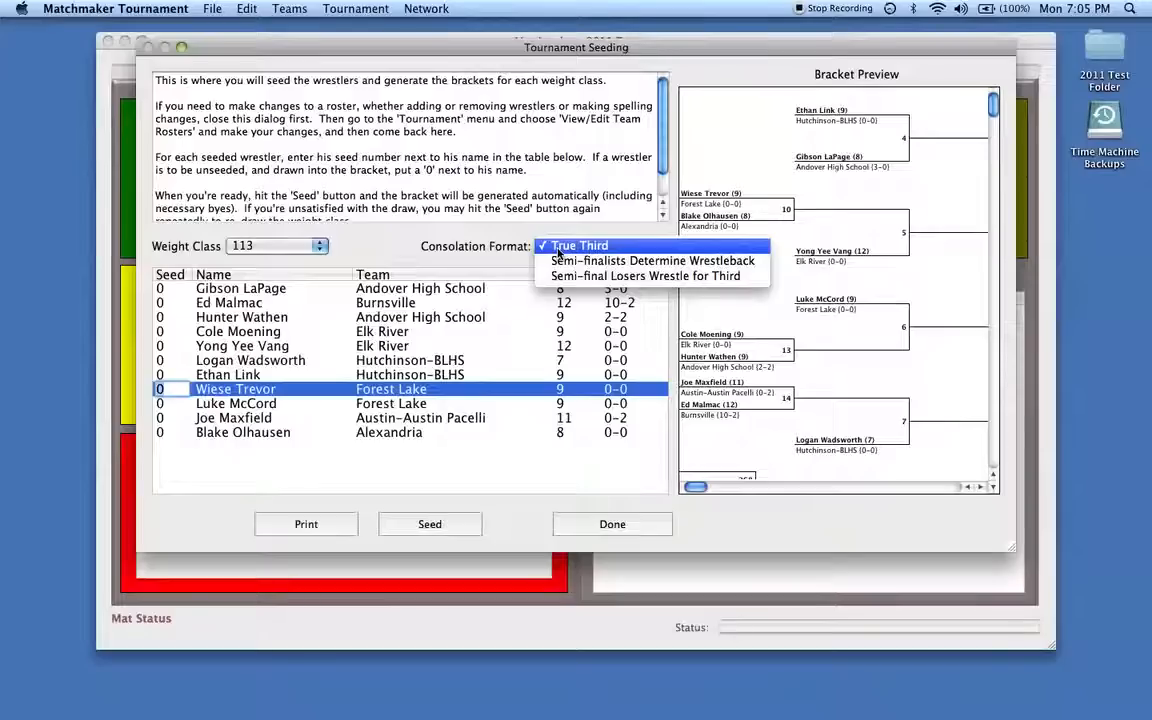
{"action": "left_click", "coordinate": [517, 264]}
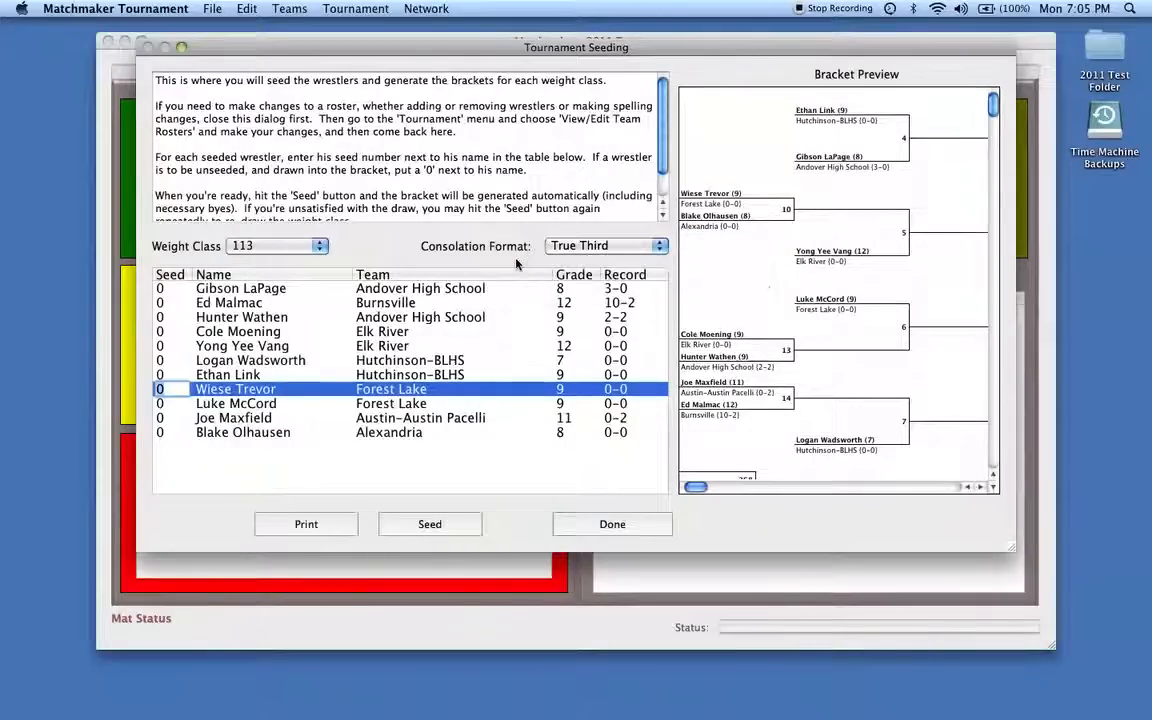
{"action": "left_click", "coordinate": [603, 524]}
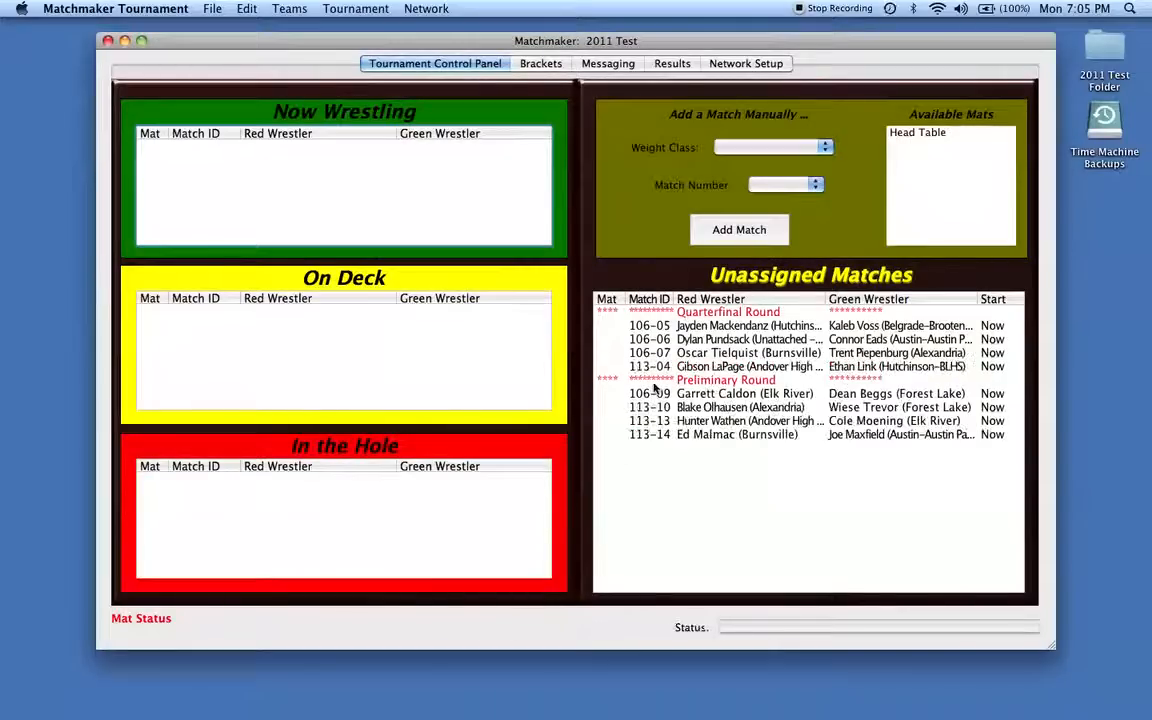